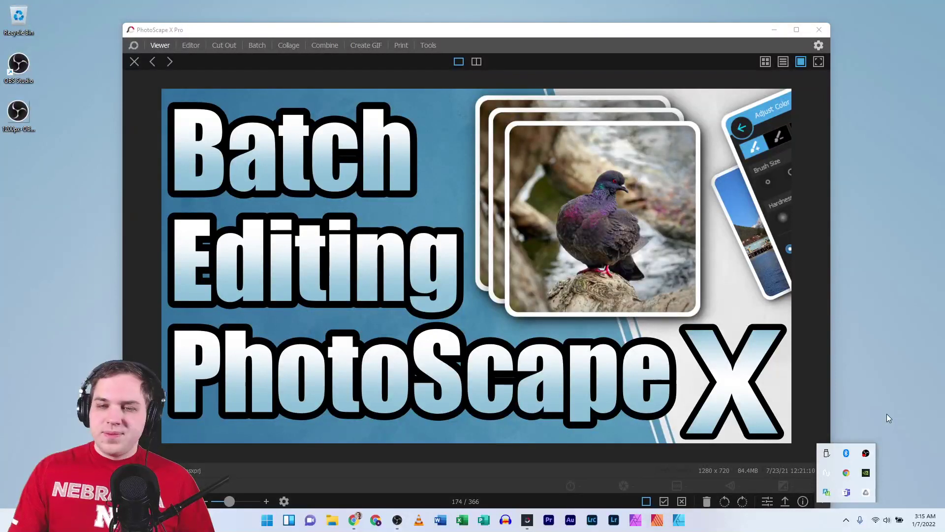
Step: Open the PhotoScape X batch.psxprj thumbnail project from the PSX Temps folder in the editor
click(887, 413)
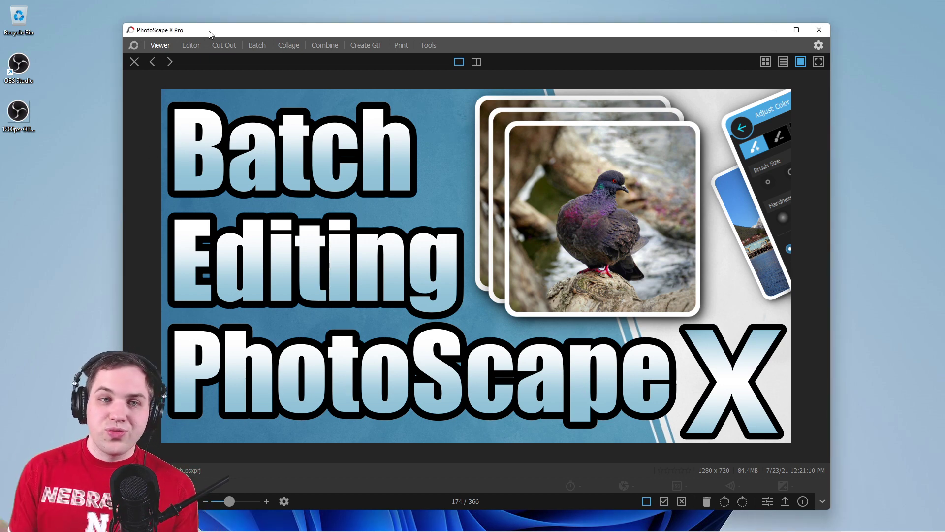
click(135, 61)
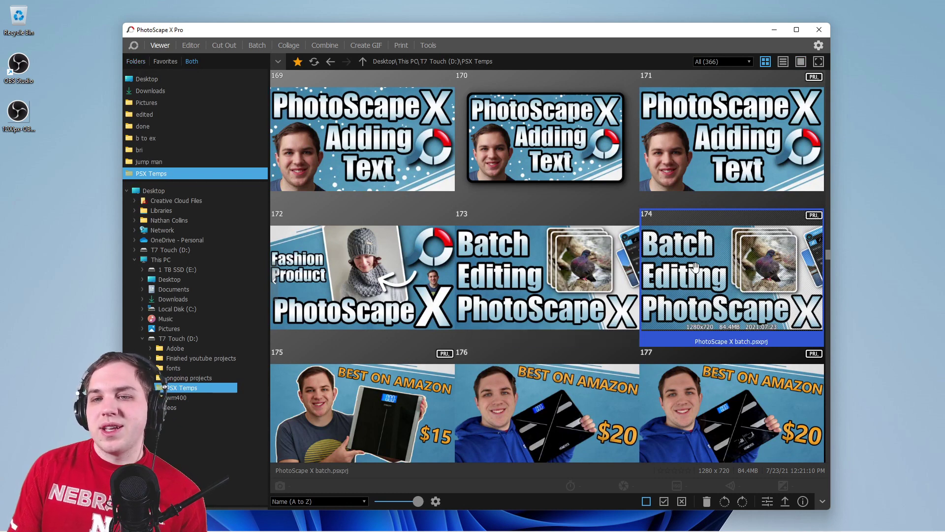
double_click(691, 291)
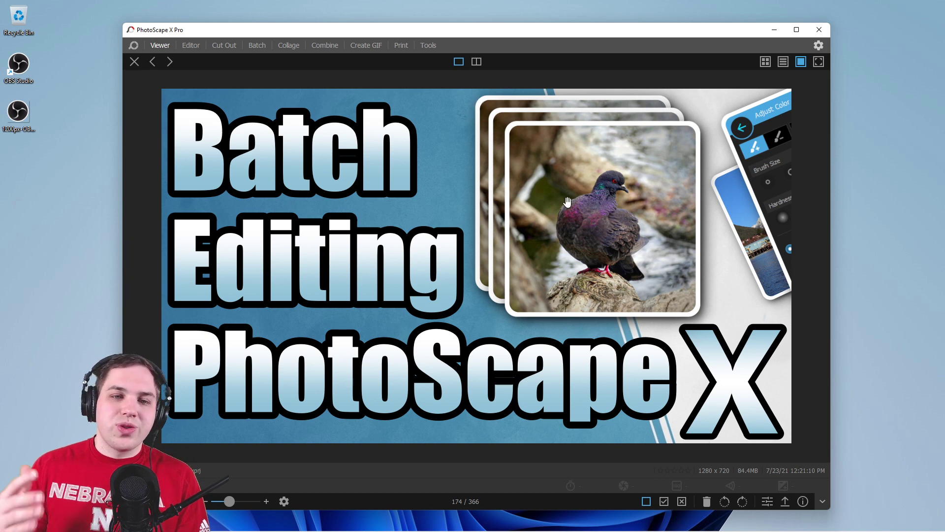
click(768, 501)
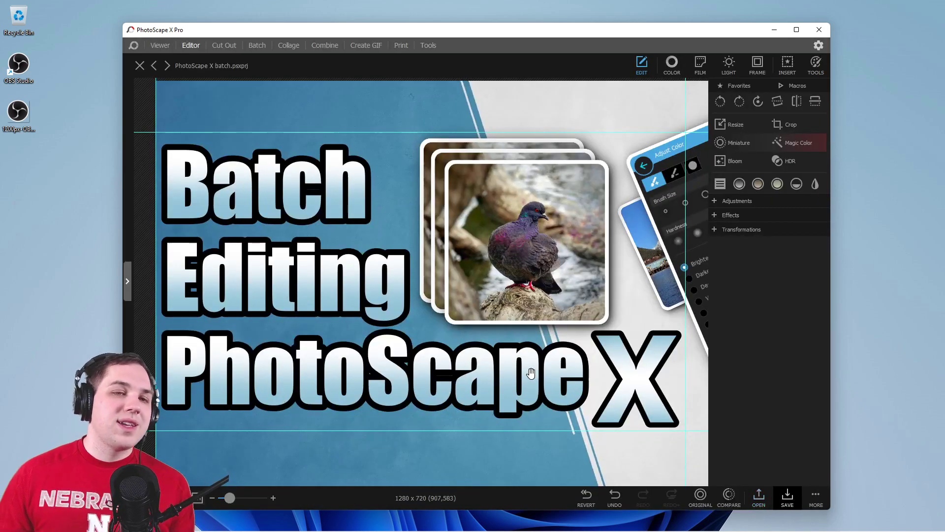
Step: Replace the "Batch" heading text in the thumbnail with "Color"
click(322, 162)
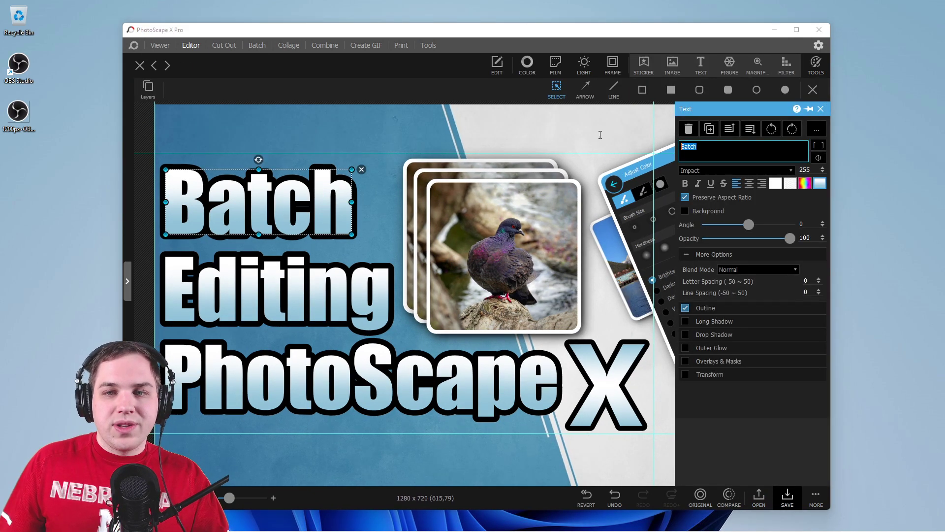
key(ctrl+a)
text(Color)
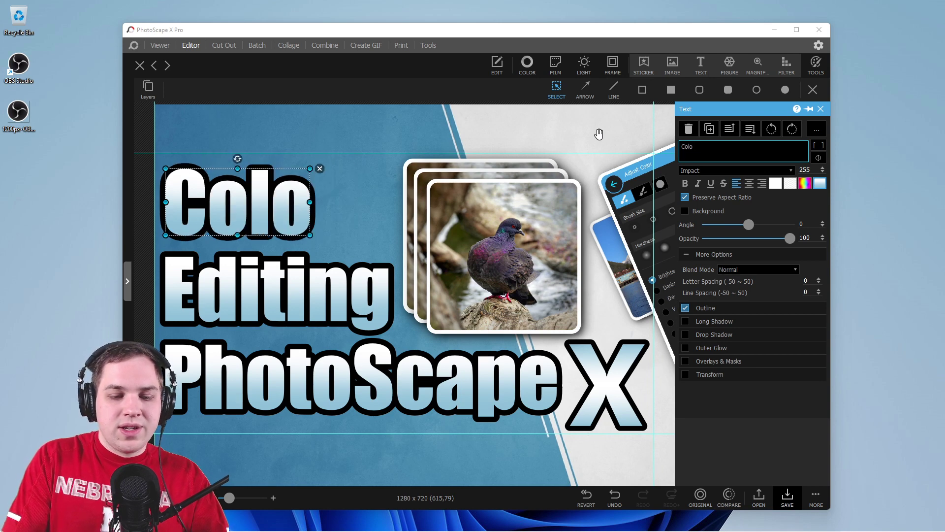
Step: Retype the second heading line of the thumbnail as "Editing" with a capital E
click(358, 272)
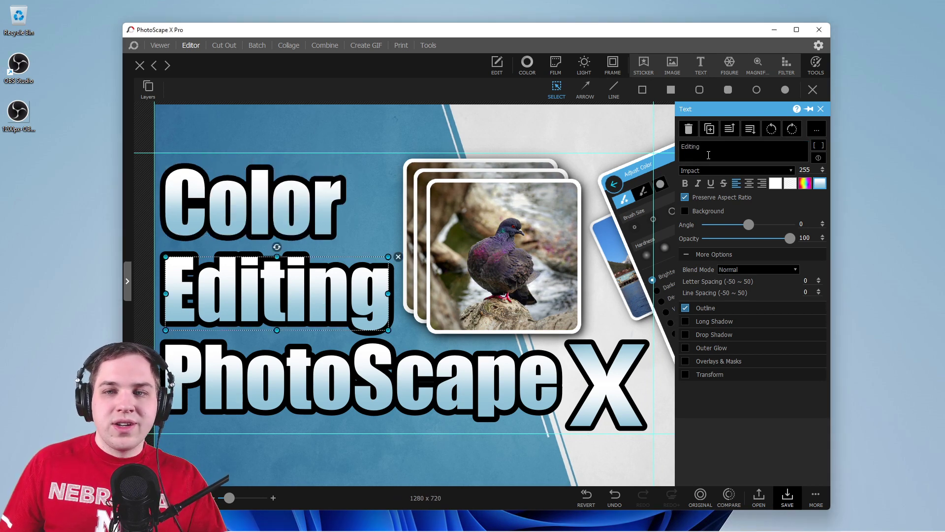
text(edt)
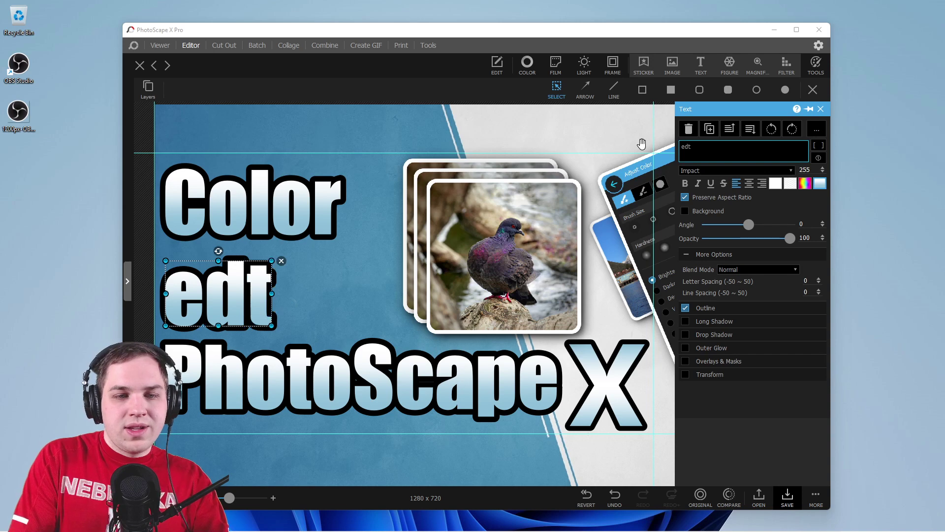
key(BackSpace)
text(iting)
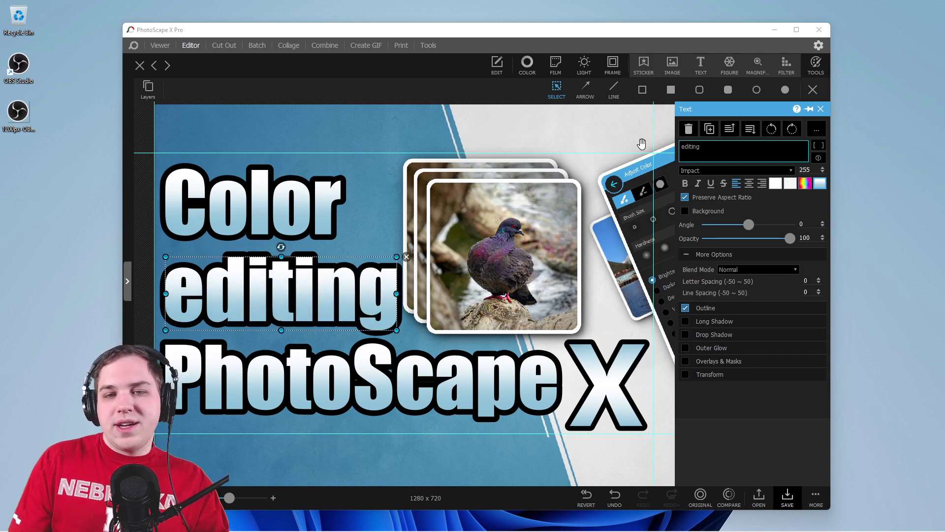
click(684, 146)
key(BackSpace)
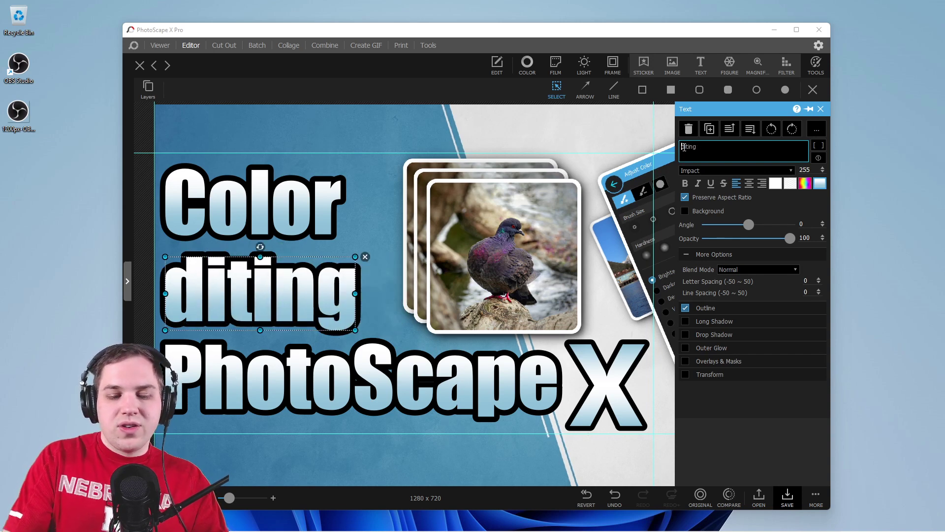
text(E)
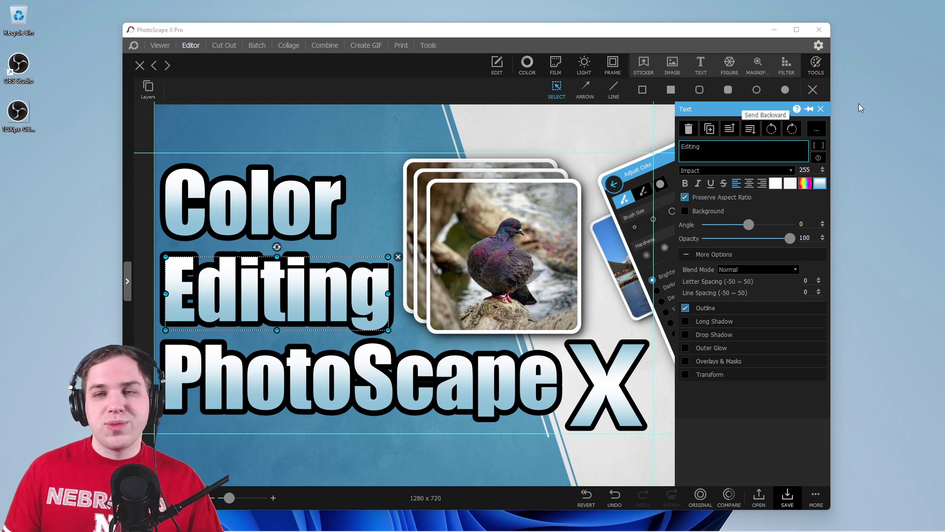
Step: Close the thumbnail project without saving its changes and return to the home gallery
click(821, 109)
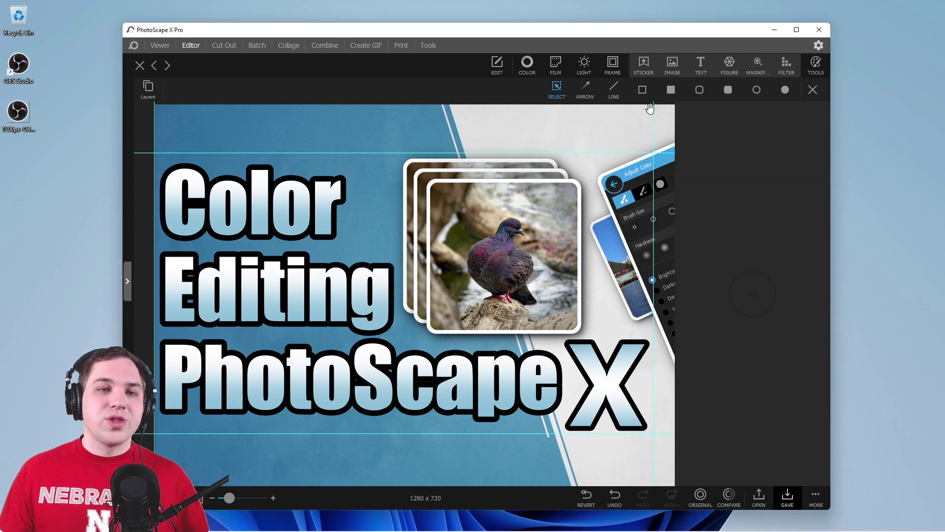
click(140, 65)
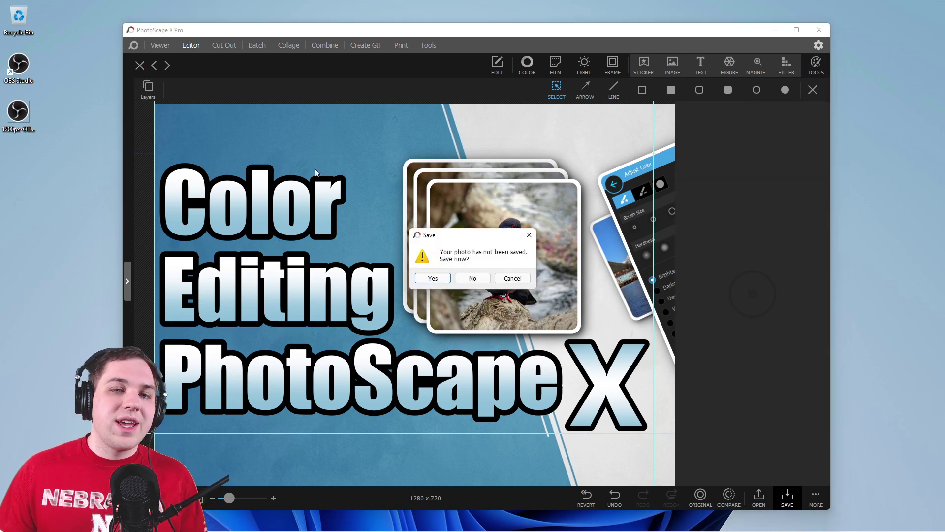
click(472, 278)
click(130, 47)
click(134, 47)
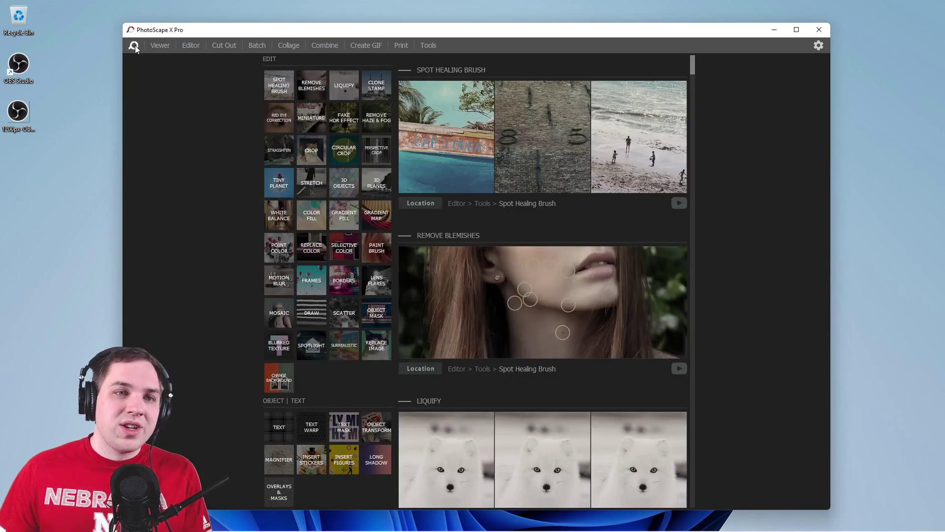
Step: Create a new image in the editor from the 1280 x 720 YouTube Thumbnail preset with a solid white background
click(190, 45)
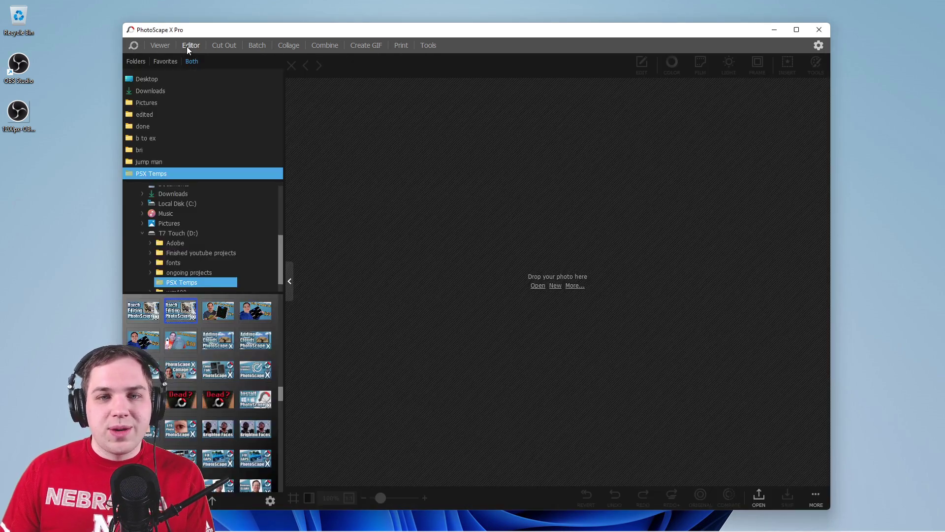
click(555, 286)
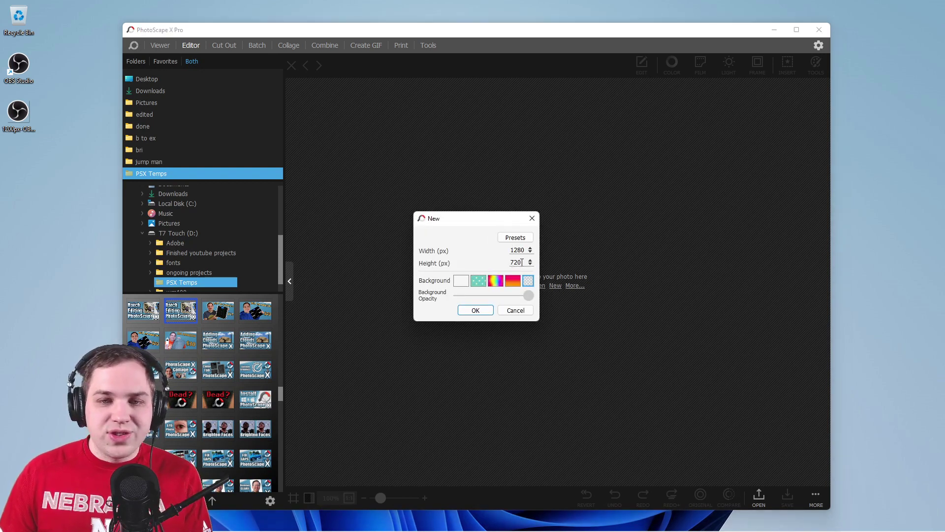
click(516, 237)
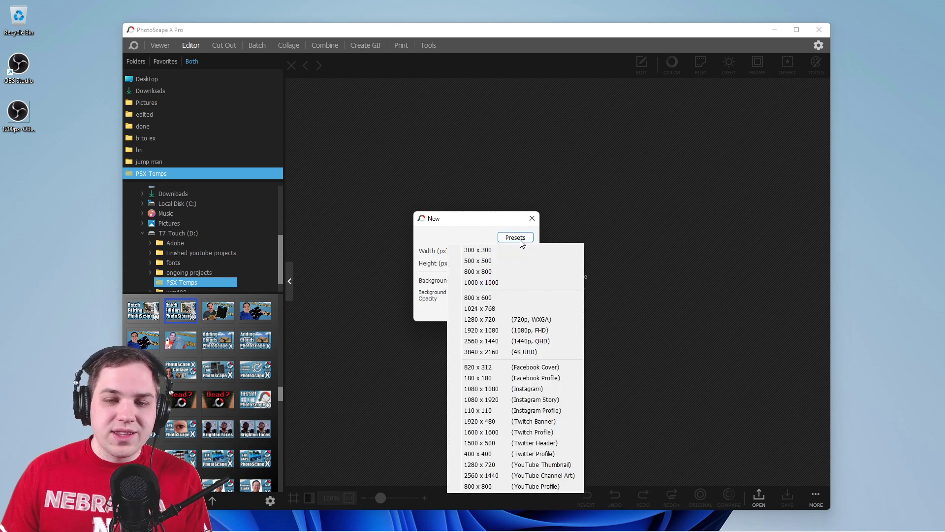
click(515, 465)
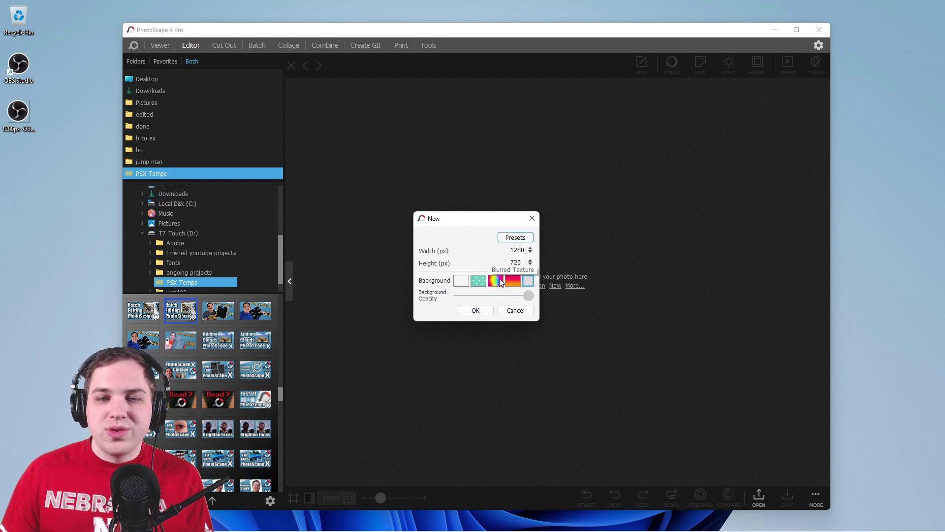
click(460, 281)
click(460, 283)
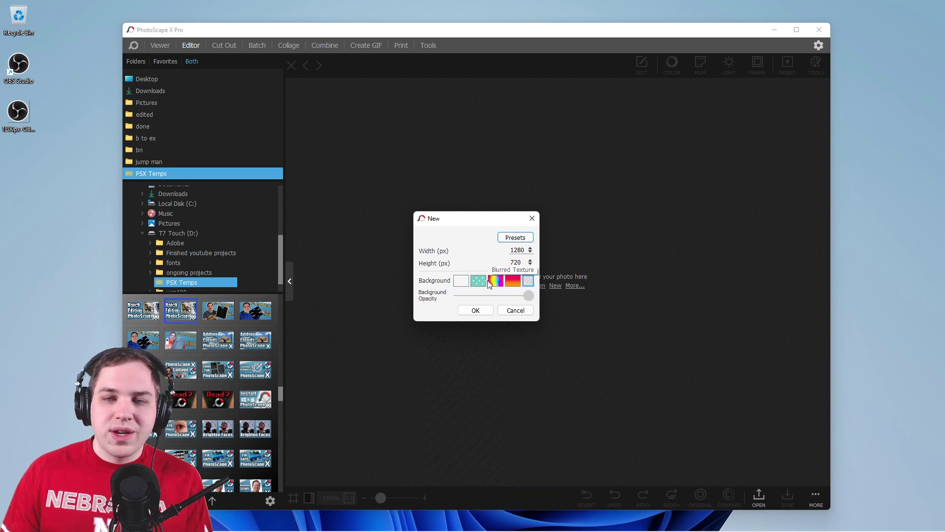
click(465, 283)
click(451, 283)
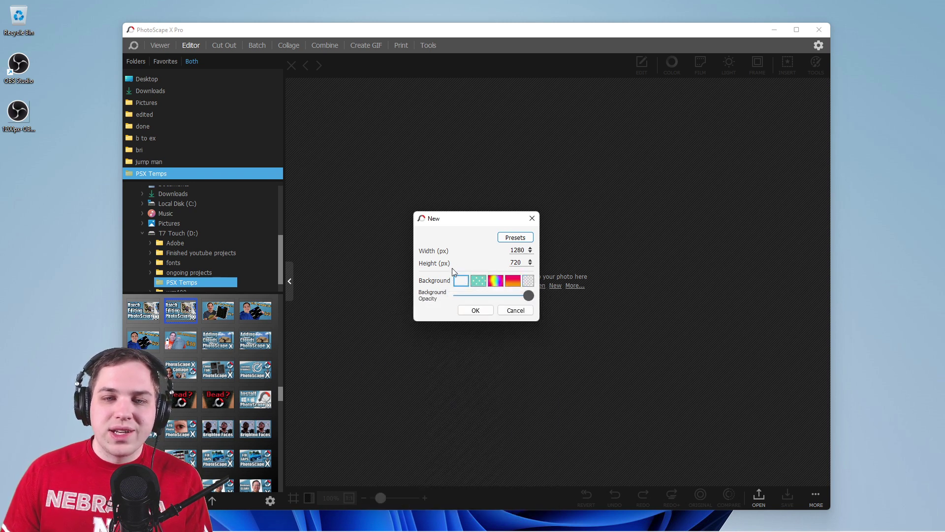
click(472, 309)
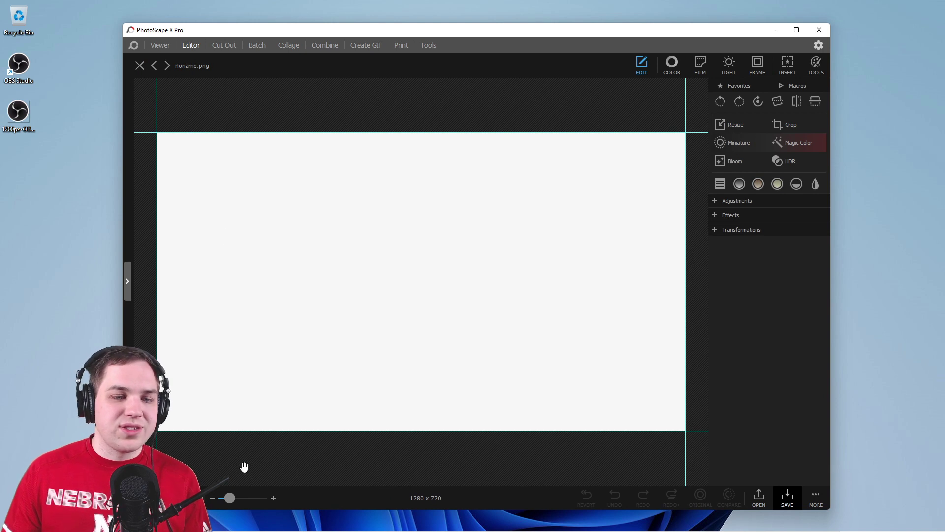
Step: Try to bring the OBS logo file from the desktop onto the blank canvas, and close the image
drag(232, 499, 226, 498)
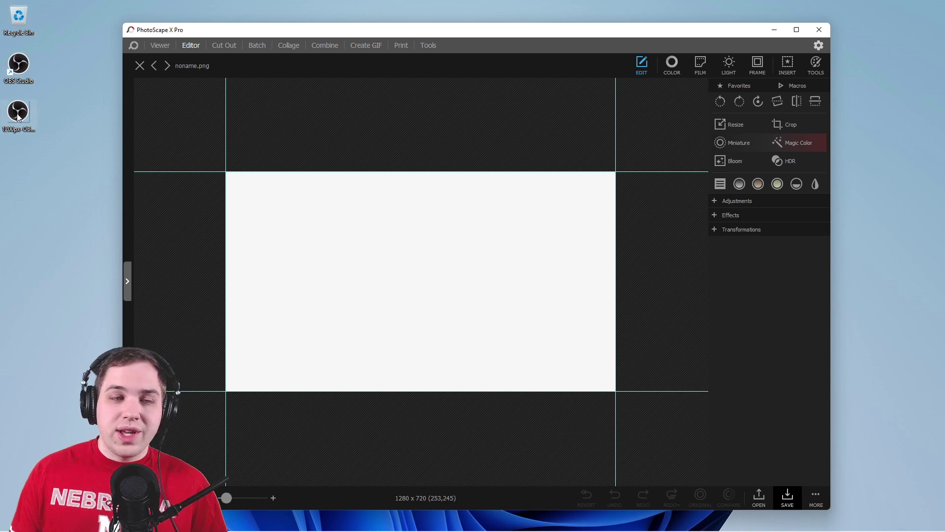
drag(18, 117, 412, 277)
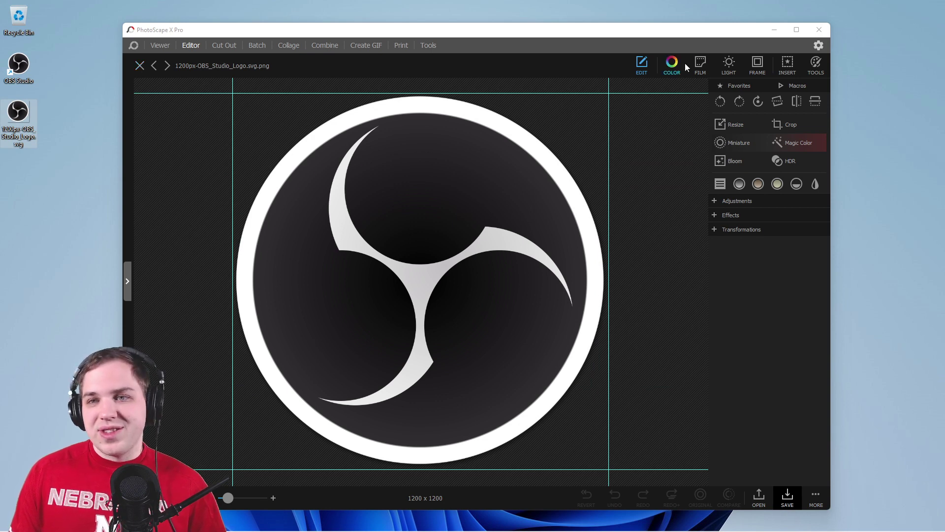
click(141, 72)
click(140, 66)
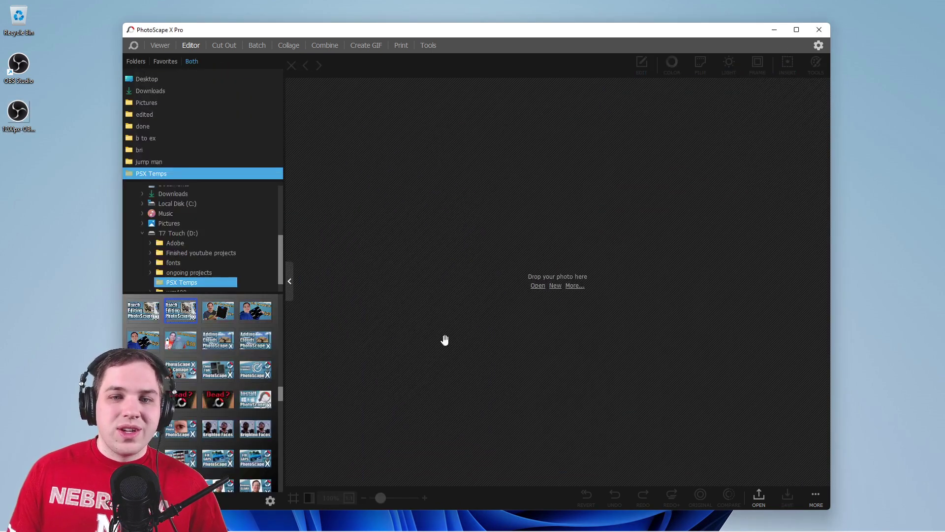
Step: Create another blank 1280 x 720 canvas with the solid white background
click(556, 285)
click(476, 310)
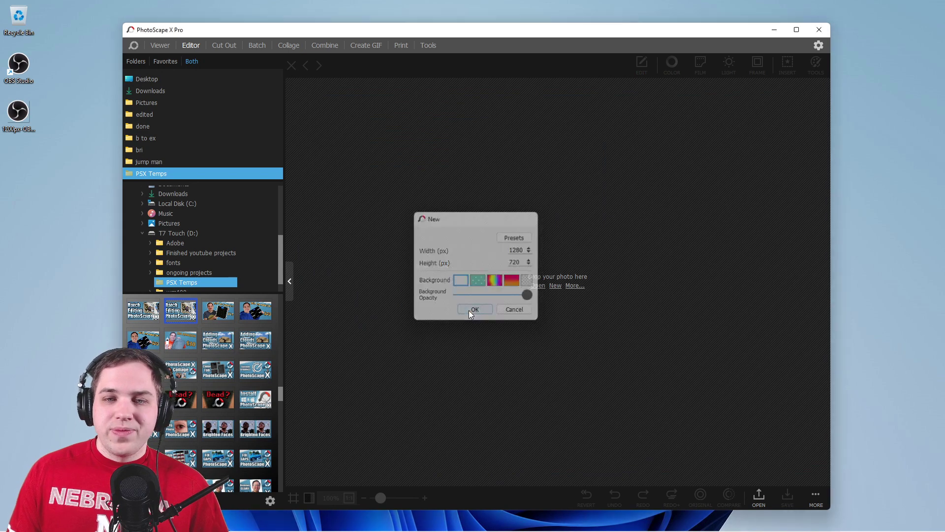
Step: Insert the OBS logo image from the Desktop folder, scale it to about 29%, and place it in the lower middle of the canvas
click(777, 63)
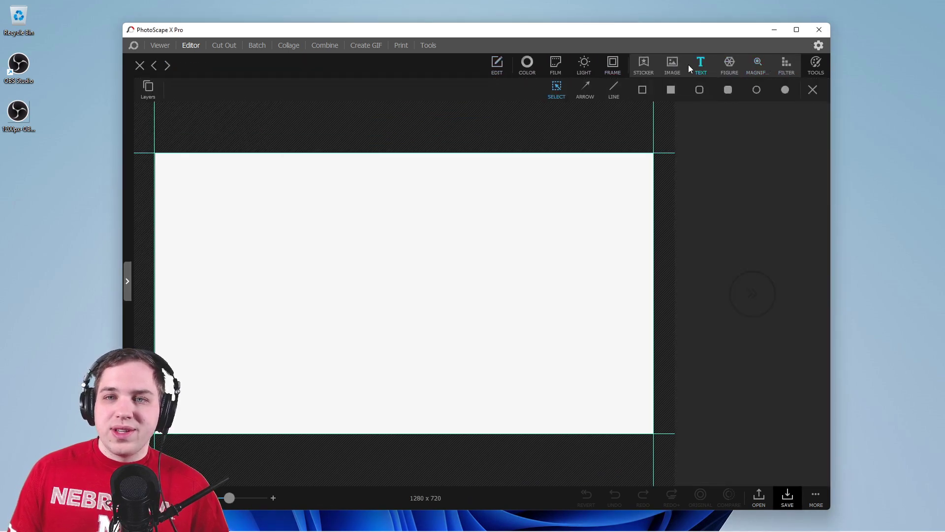
click(672, 65)
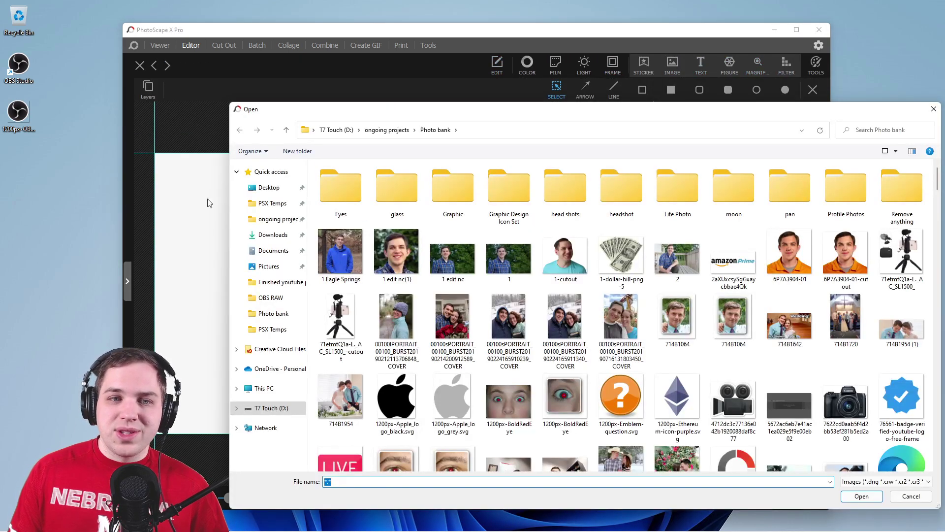
click(261, 191)
double_click(342, 186)
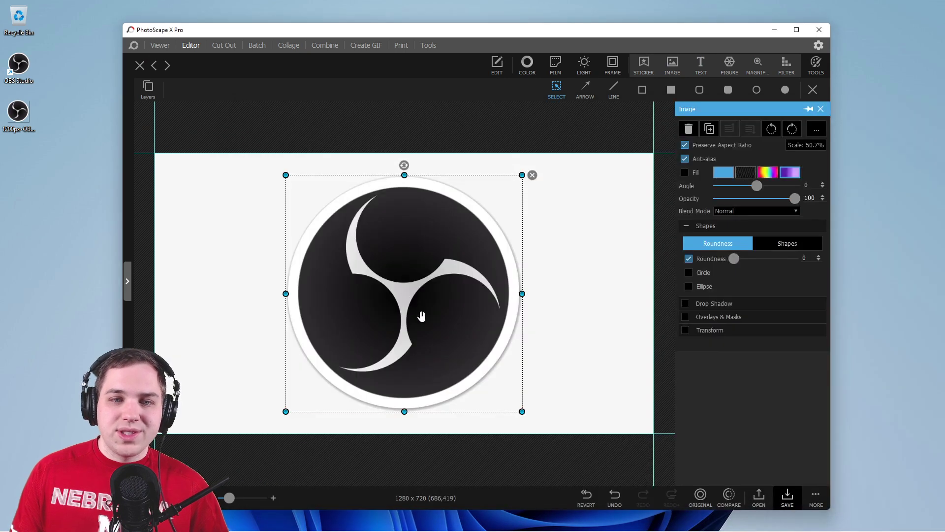
drag(522, 175, 421, 276)
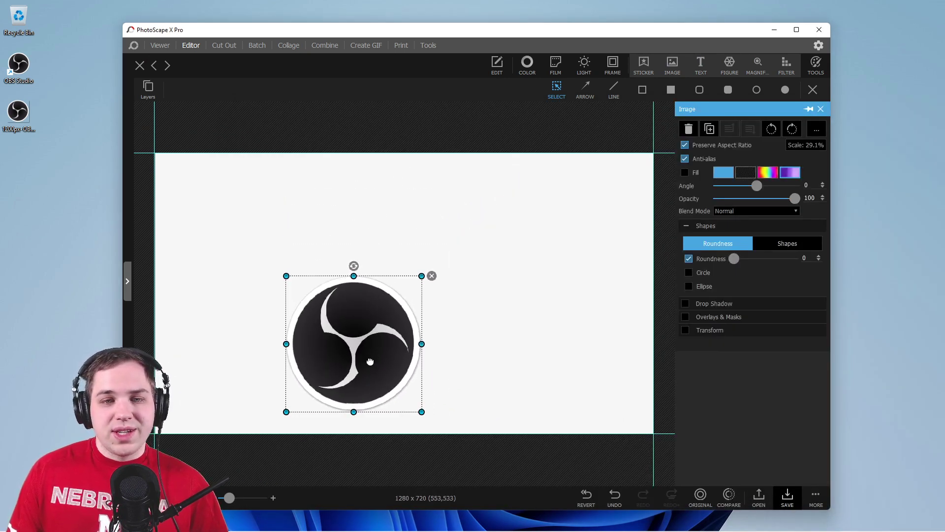
drag(372, 363, 417, 368)
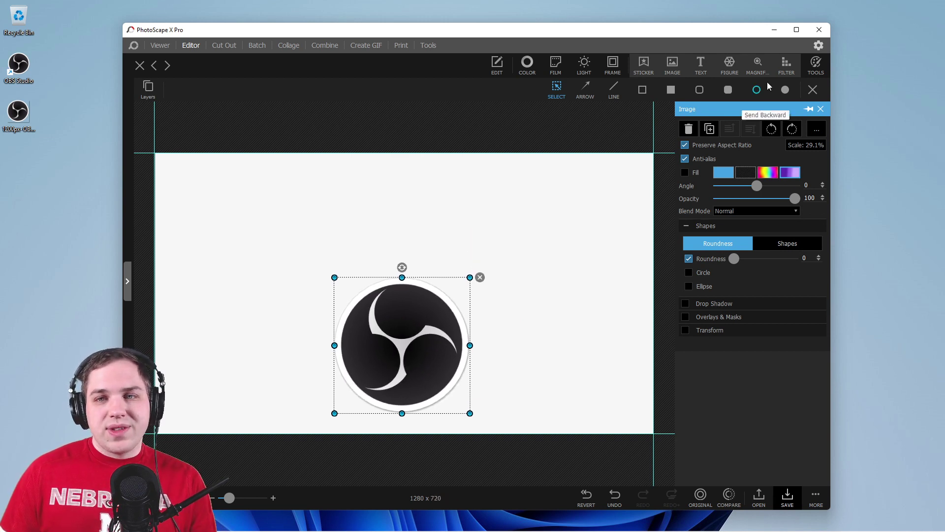
Step: Add a text object reading "OBS Basics" to the canvas
click(699, 62)
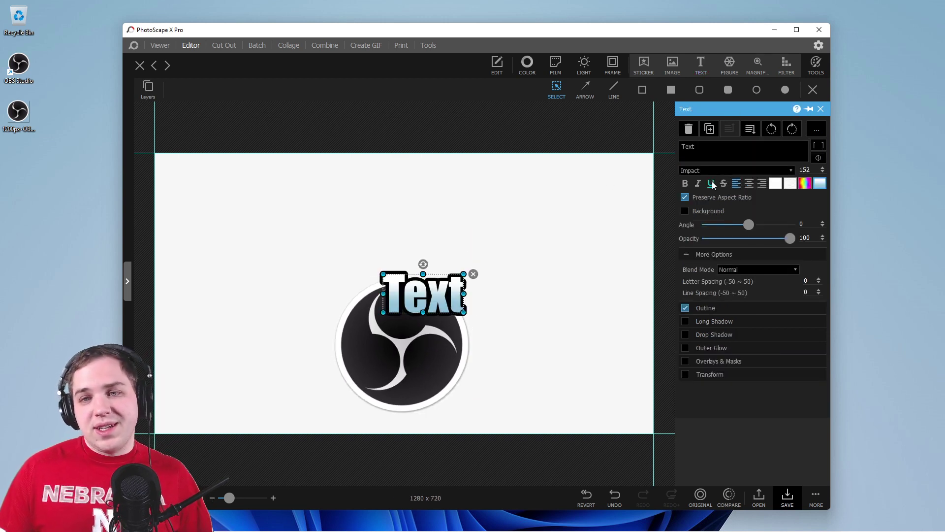
text(O)
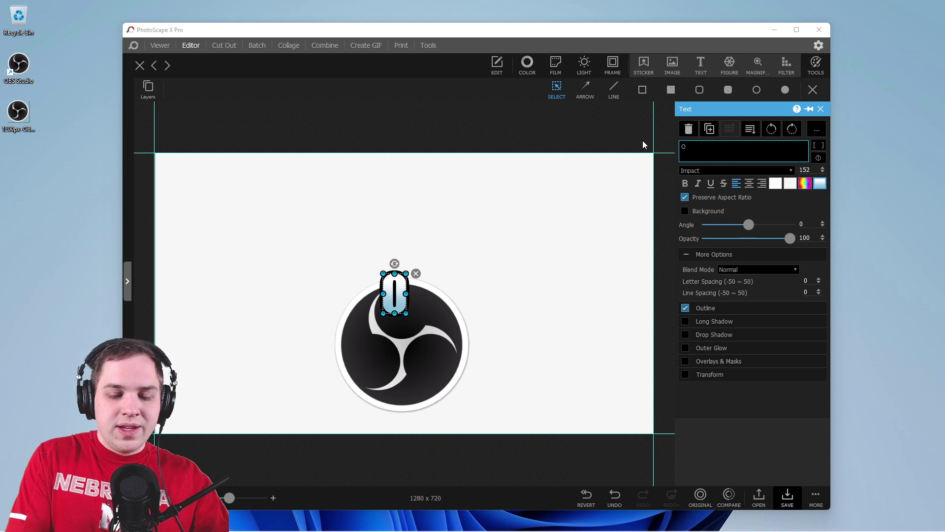
text(BS V)
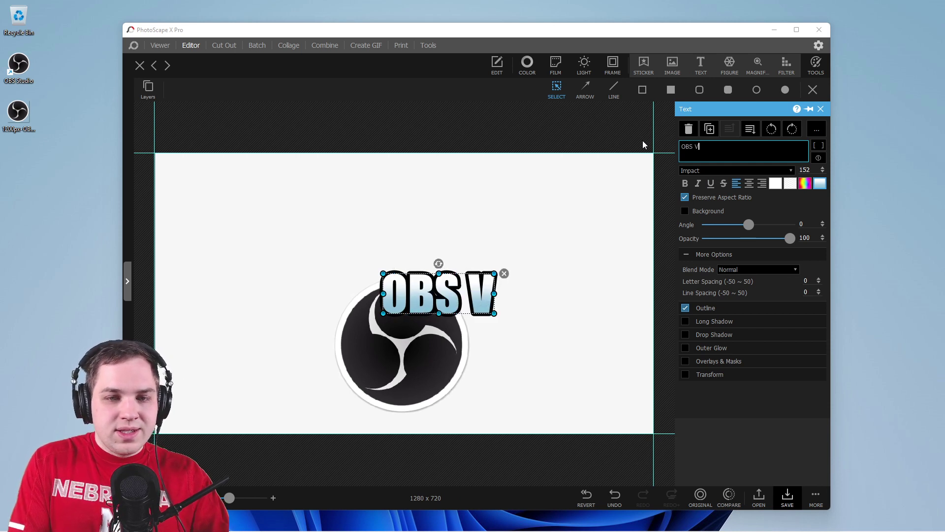
key(BackSpace)
text(Basics)
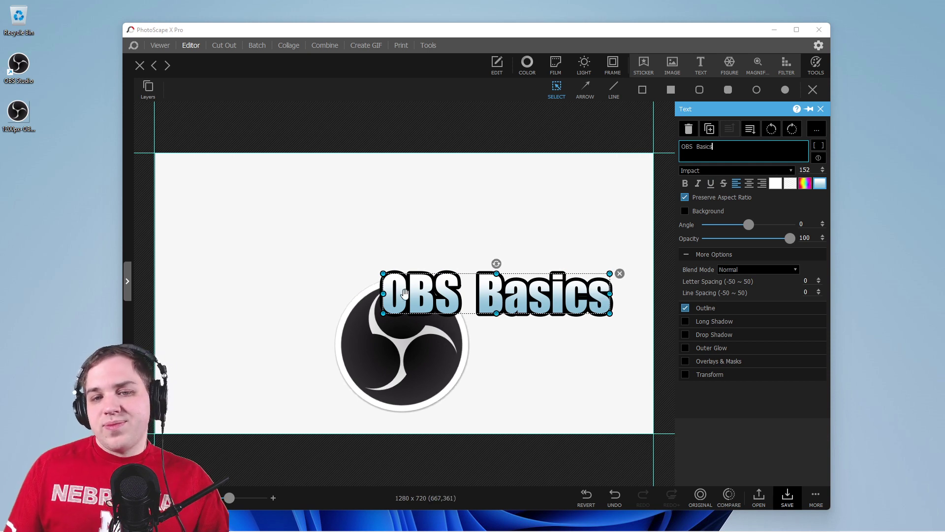
Step: Enlarge the "OBS Basics" title across the upper part of the canvas and center the logo beneath it
drag(383, 274, 348, 218)
drag(385, 362, 391, 357)
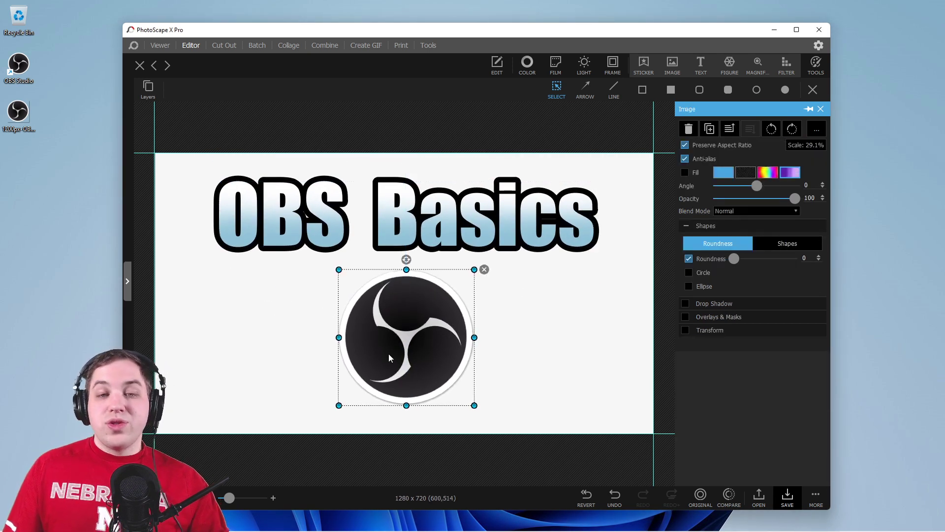
Step: Deselect the logo, switch to the OBS website in the browser, and arrange it side by side with PhotoScape X Pro
click(268, 389)
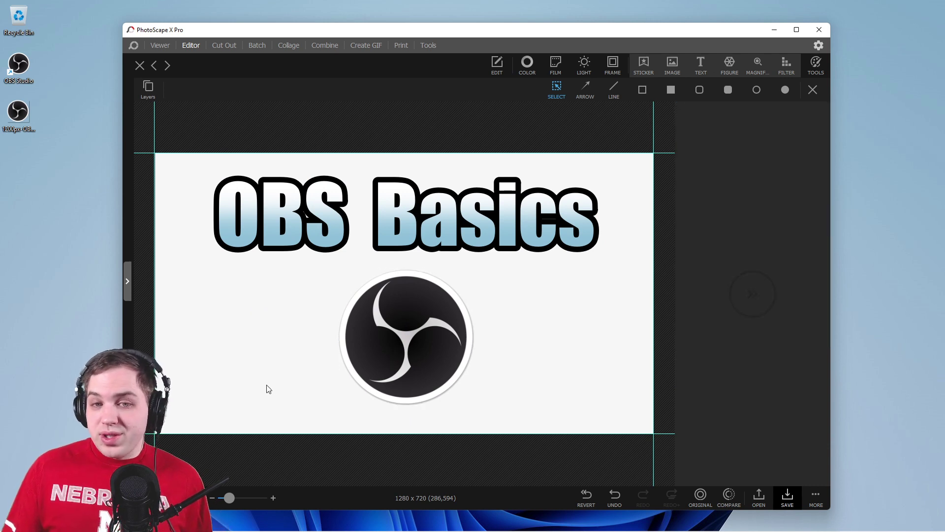
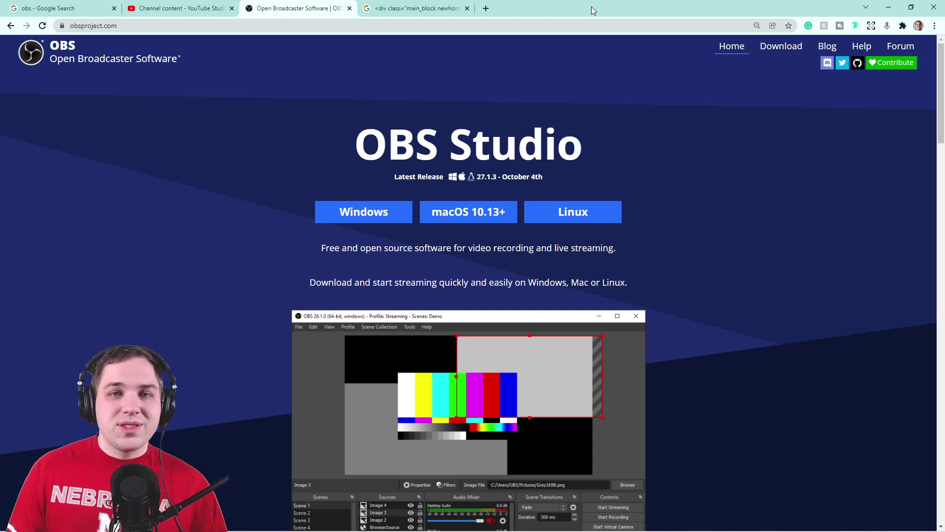
drag(592, 7, 3, 120)
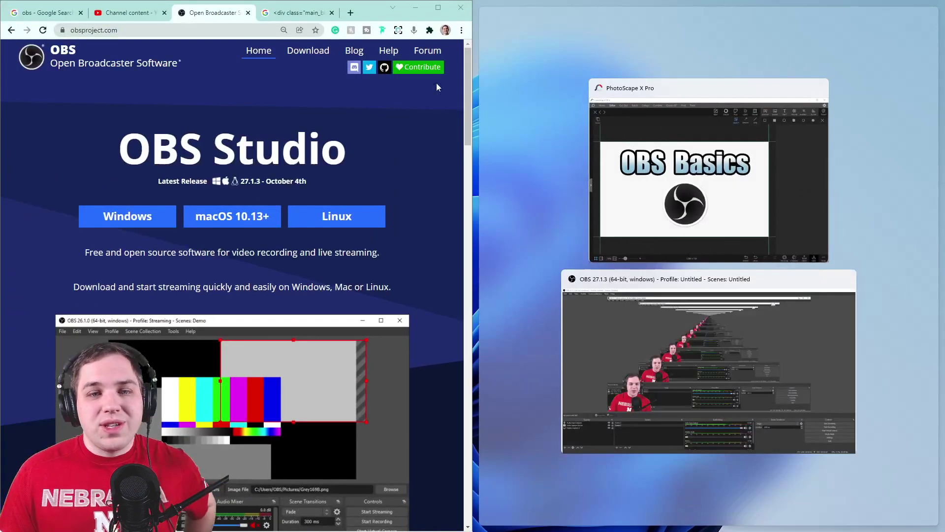
click(702, 205)
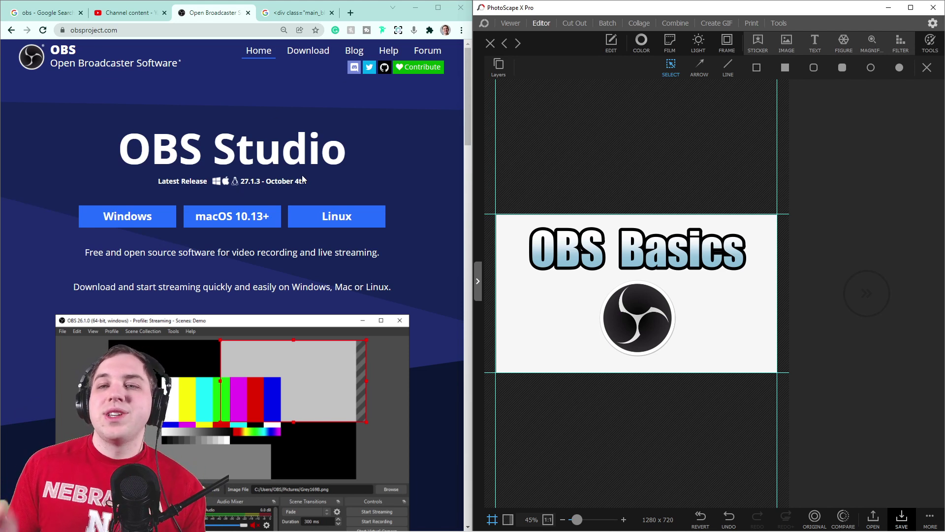
click(729, 45)
click(910, 48)
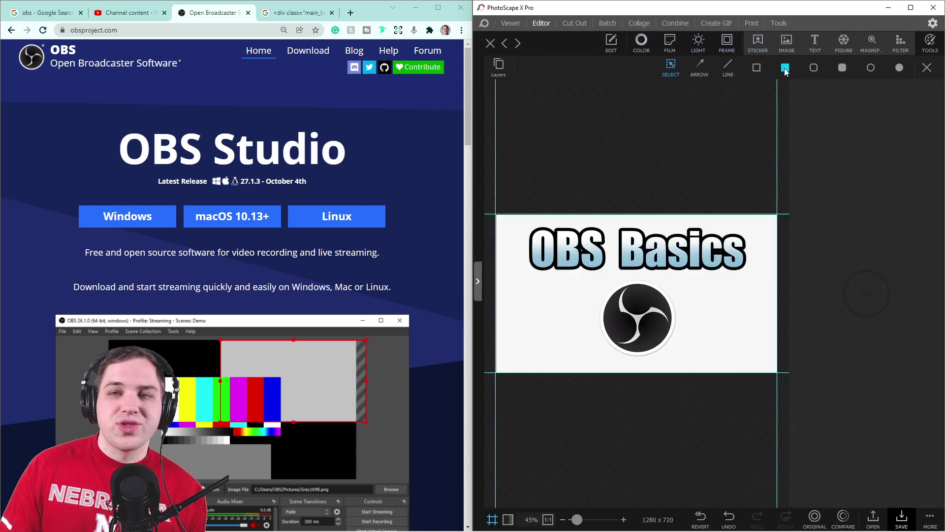
Step: Draw a wide filled rectangle in the dark blue sampled from the website header and place it above the canvas
click(785, 69)
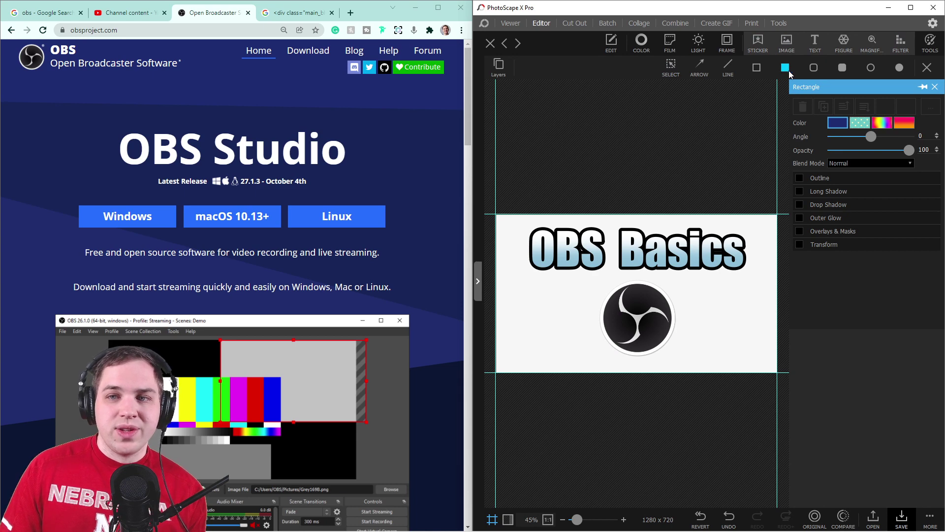
click(837, 124)
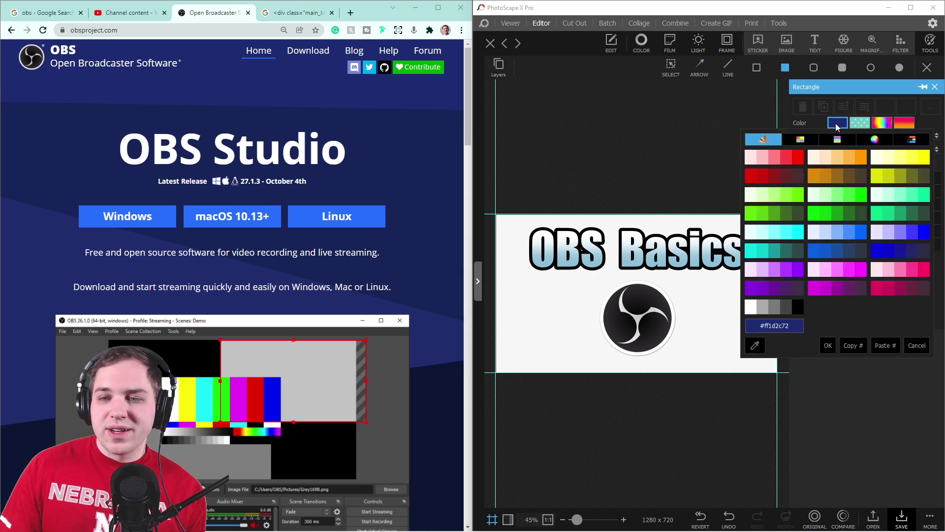
click(754, 347)
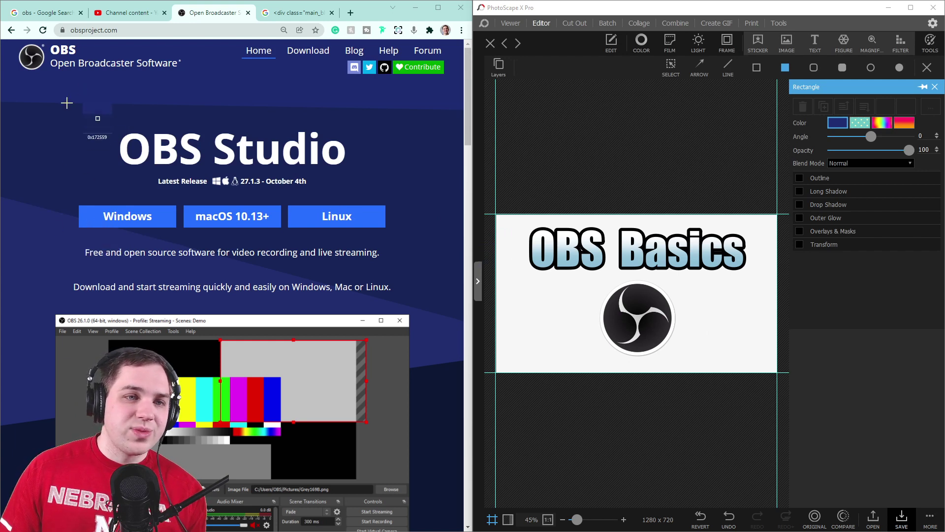
click(66, 86)
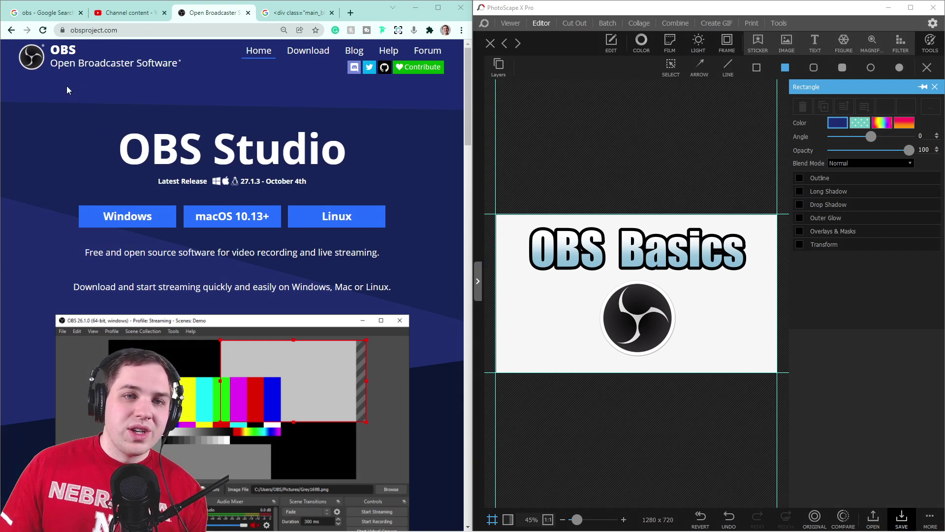
mouse_move(517, 173)
mouse_down()
mouse_move(582, 218)
mouse_move(722, 253)
mouse_move(773, 212)
mouse_move(768, 252)
mouse_up()
drag(700, 191, 691, 118)
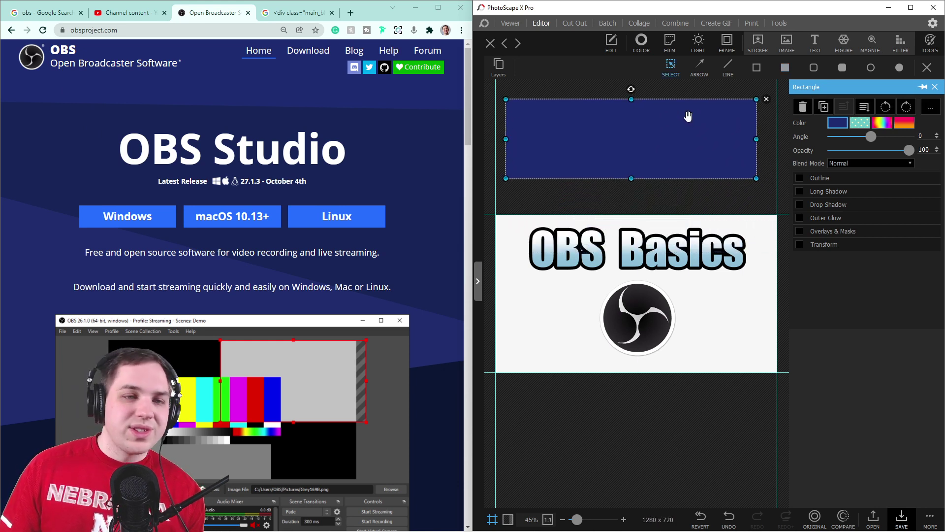
Step: Recolor the rectangle above the canvas with the darker blue sampled from the website background beside the OBS Studio heading
click(833, 126)
click(754, 345)
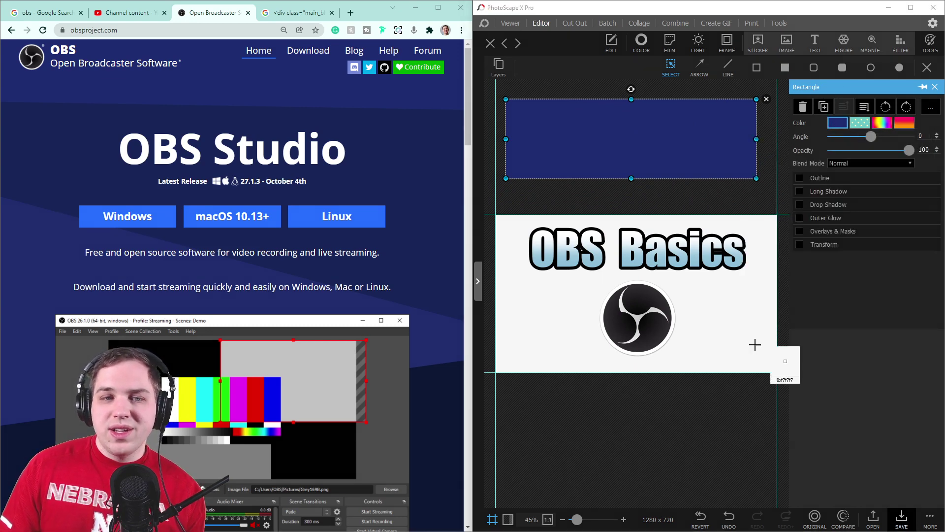
click(36, 141)
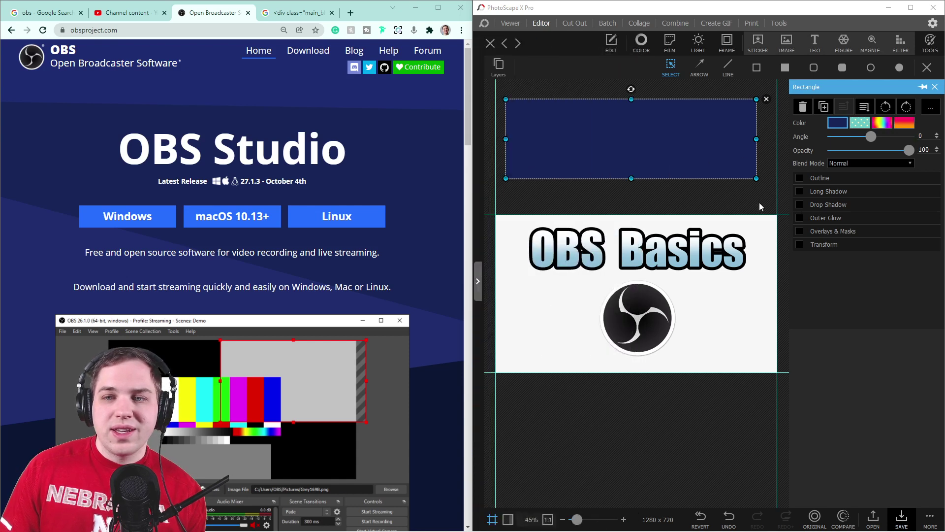
click(759, 206)
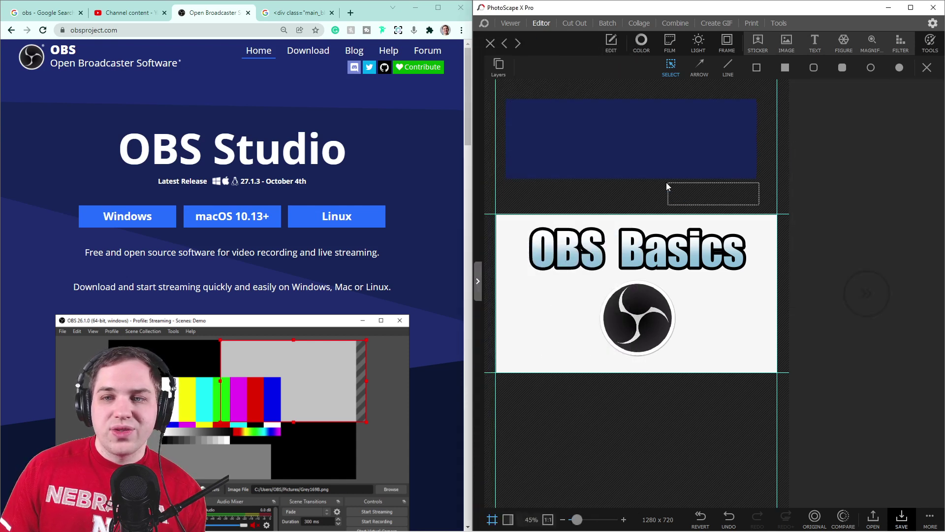
click(785, 67)
click(834, 125)
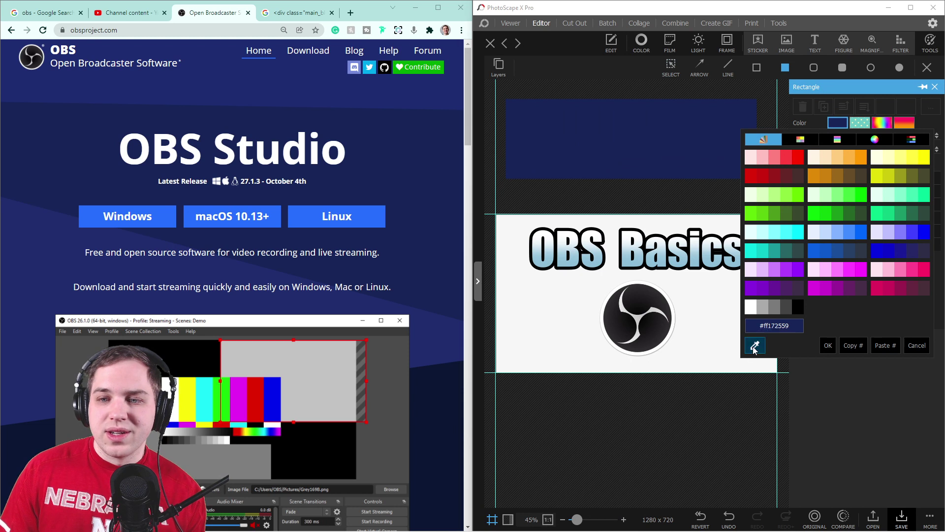
click(755, 346)
click(79, 149)
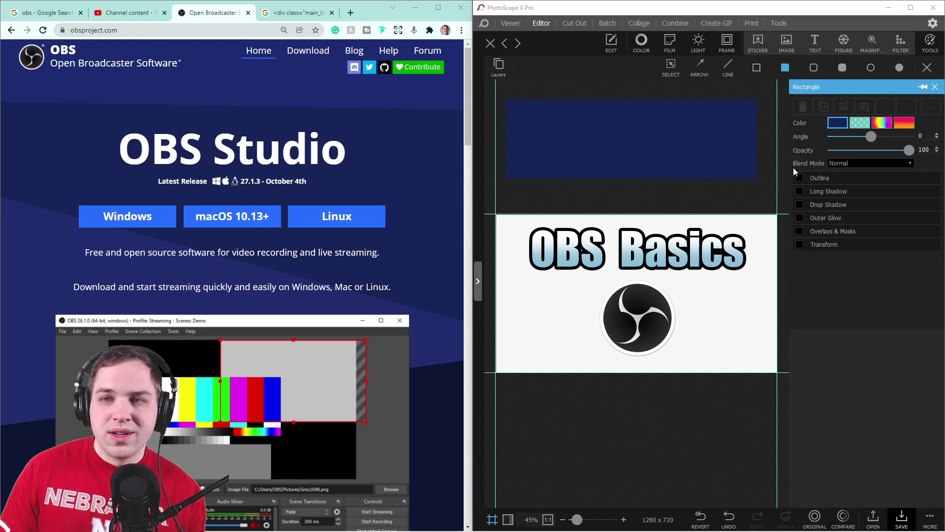
drag(745, 202, 639, 166)
mouse_move(557, 130)
mouse_down()
mouse_move(539, 136)
mouse_move(522, 168)
mouse_up()
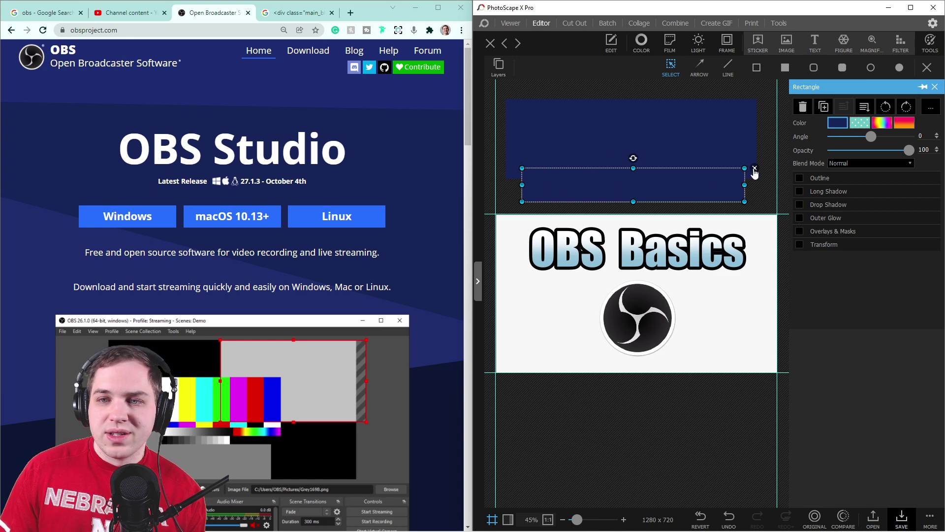
click(755, 169)
Step: Recolor the rectangle above the canvas with a blue sampled from the OBS website
click(751, 131)
click(837, 123)
click(774, 269)
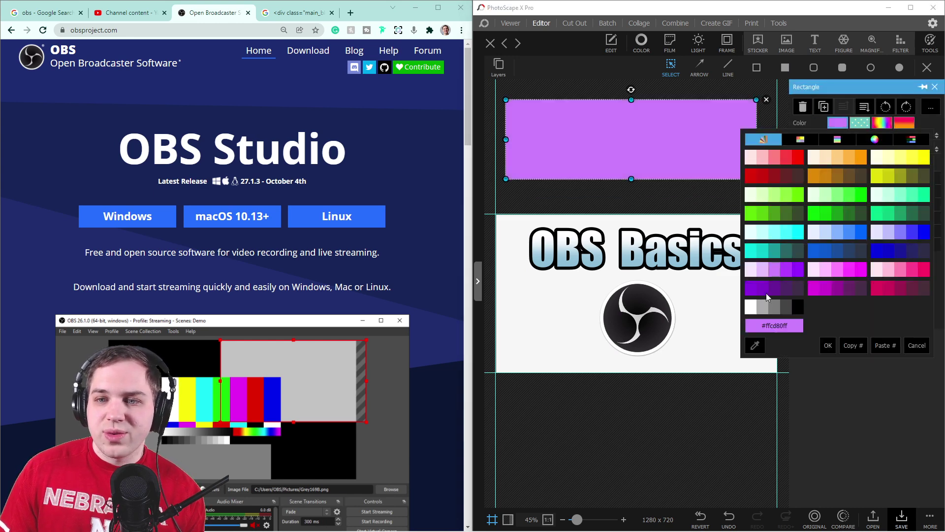
click(754, 344)
click(189, 137)
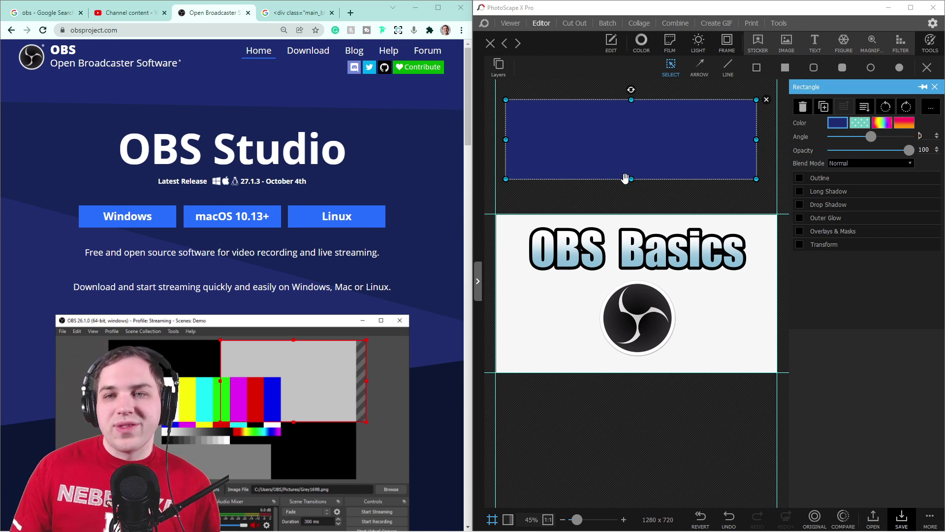
Step: Duplicate the rectangle, place the copy below the canvas, and recolor it with the darker background blue #172559 sampled from the website
click(823, 106)
drag(689, 130, 675, 431)
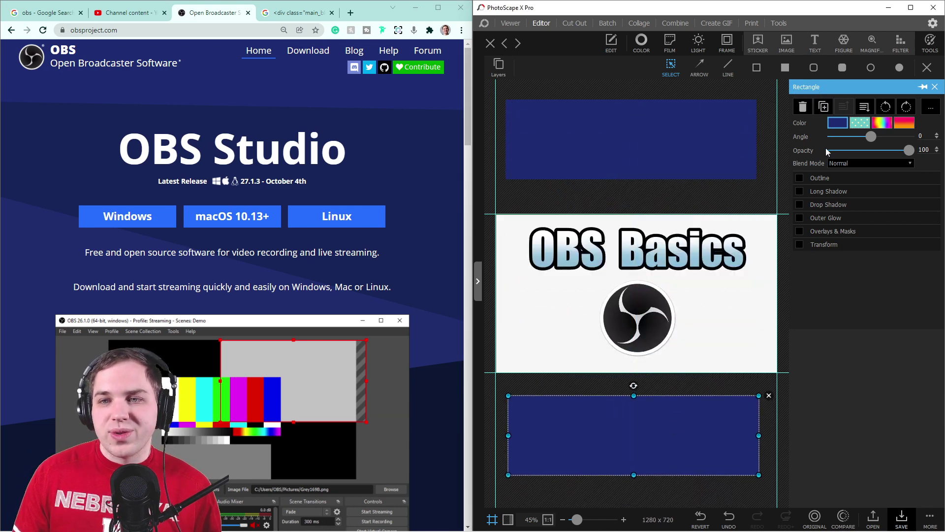
click(837, 122)
click(755, 346)
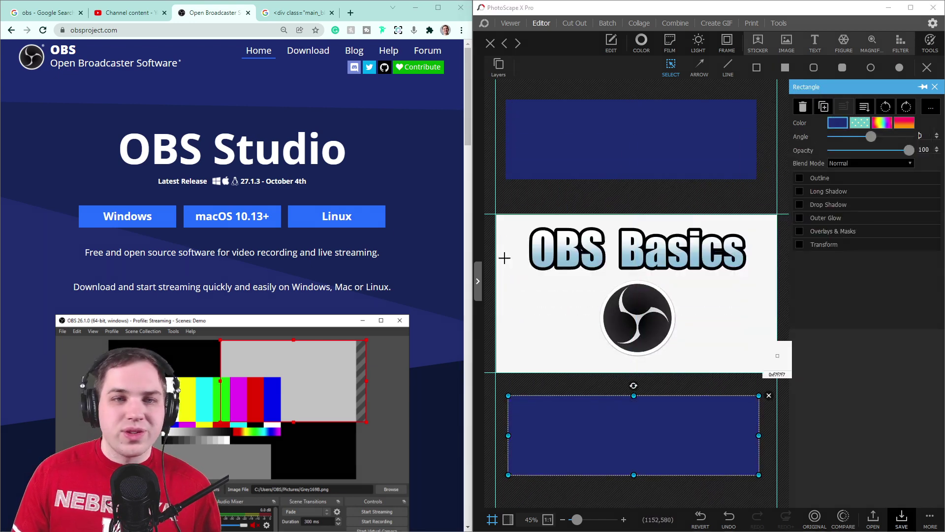
click(131, 110)
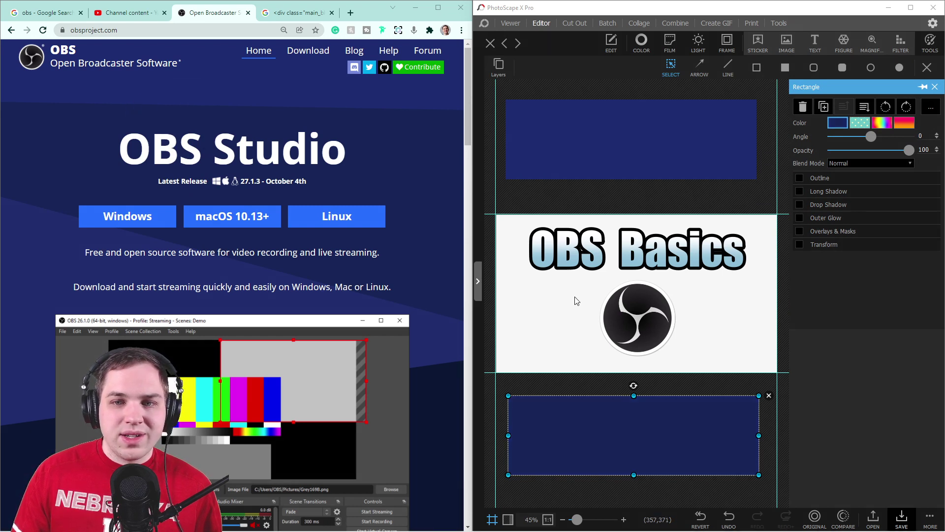
Step: Recolor the copy below the canvas with the lighter blue sampled from the website header
click(837, 123)
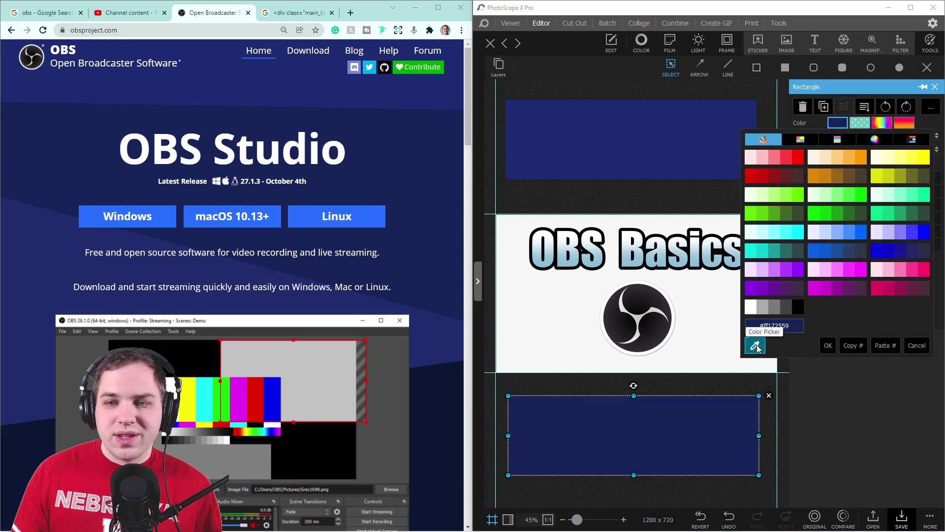
click(755, 346)
click(214, 79)
click(478, 280)
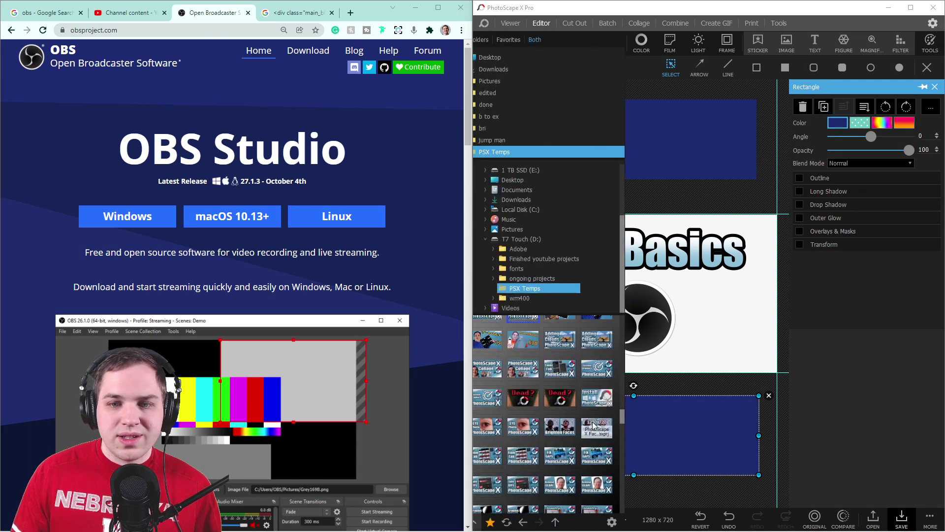
Step: Move the copy over the first rectangle, resample the website header blue for it, and align it with the canvas's right edge
drag(677, 438, 633, 187)
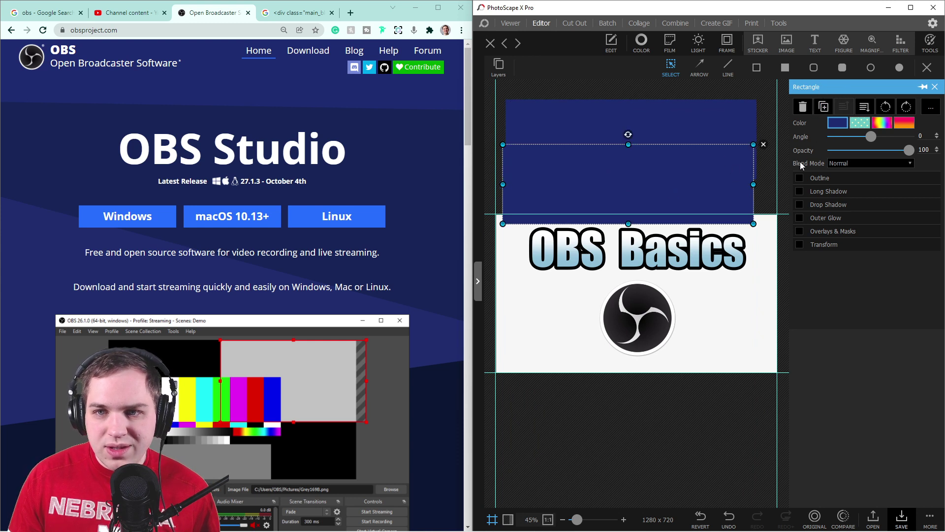
click(837, 122)
click(754, 344)
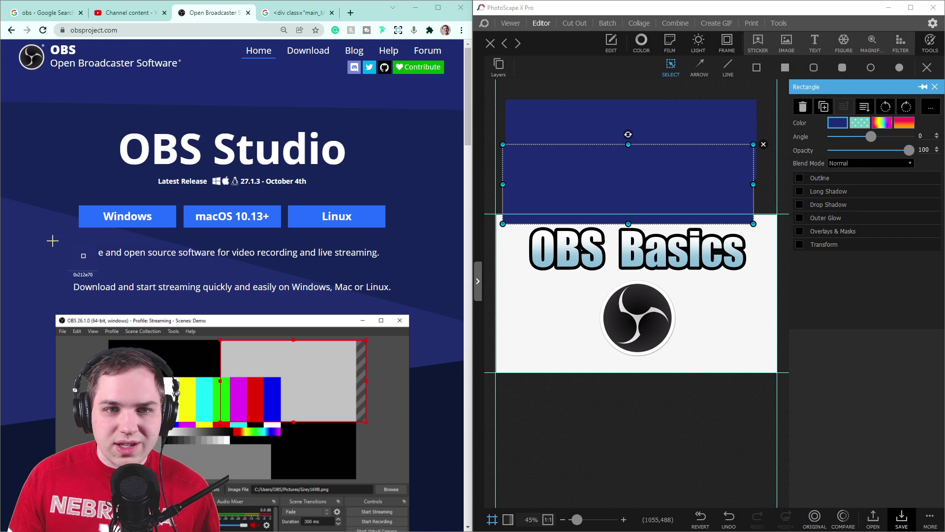
click(72, 91)
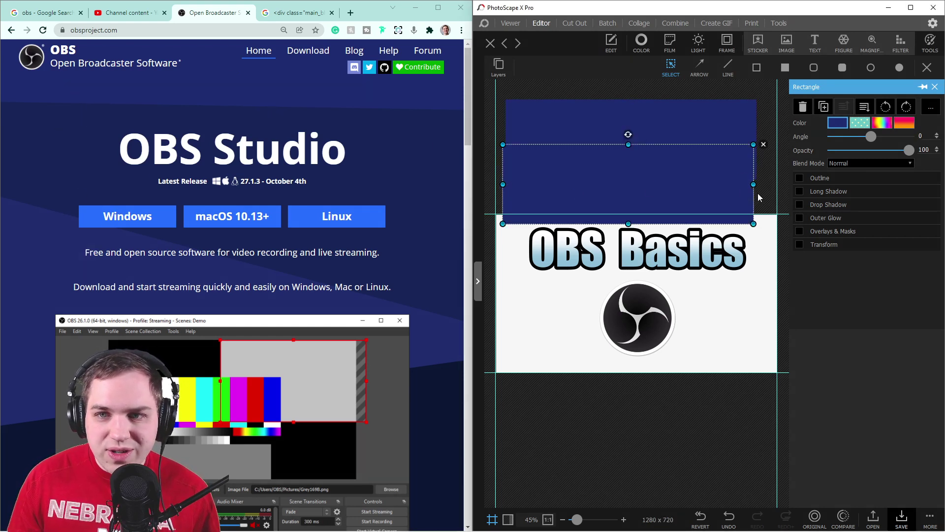
drag(734, 196, 756, 199)
Step: Resample the first rectangle's color from the website header and move it onto the canvas against the left edge, over the title and logo
click(711, 120)
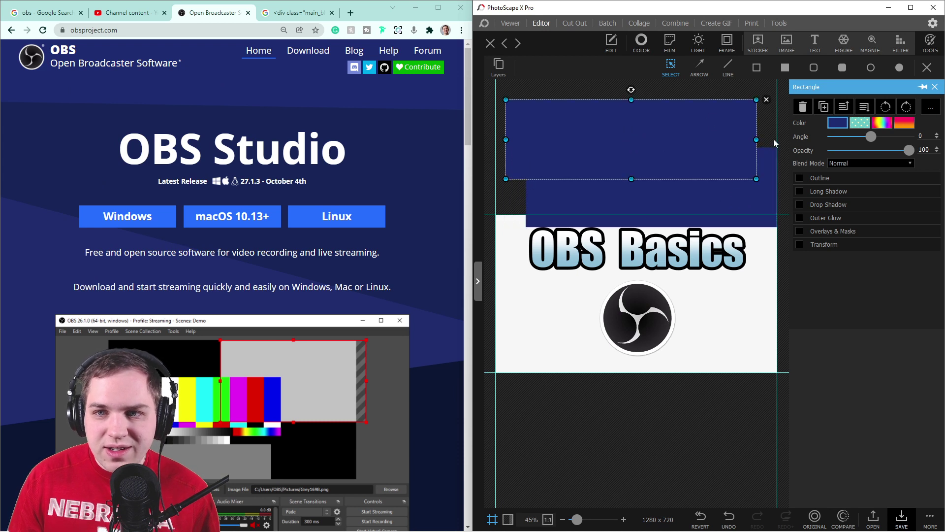
click(837, 129)
click(764, 349)
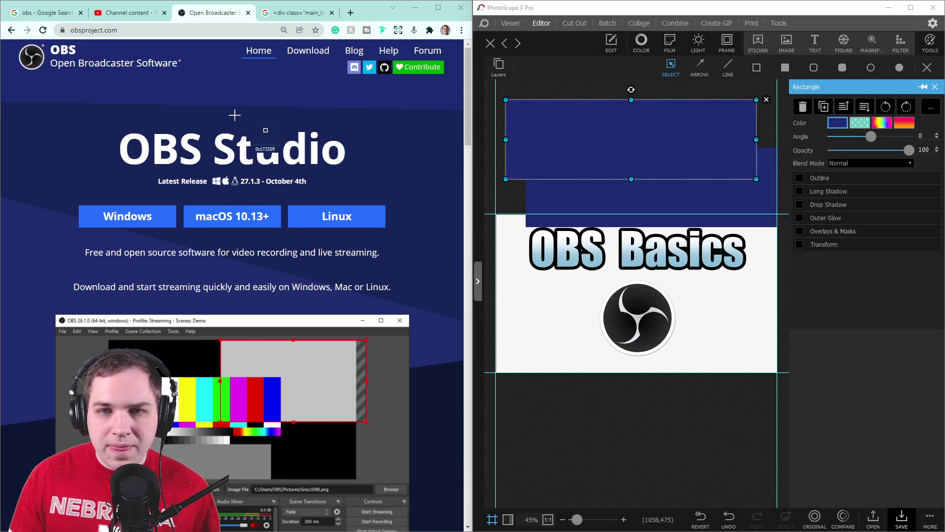
click(234, 90)
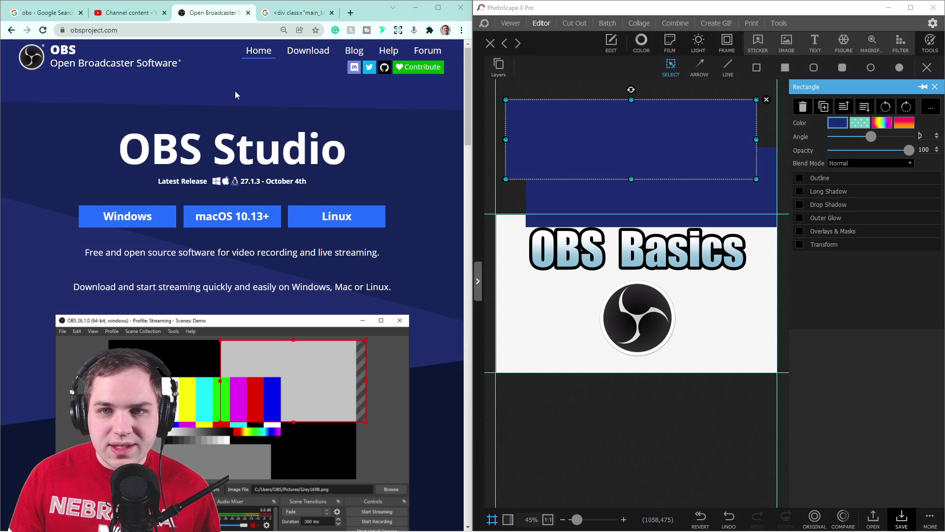
click(557, 332)
drag(545, 162, 534, 323)
click(555, 368)
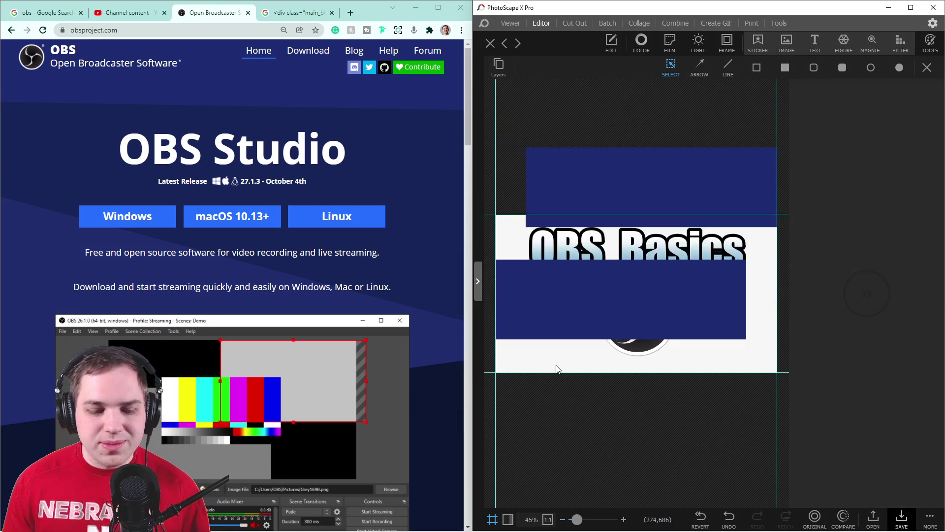
key(XF86MonBrightnessUp)
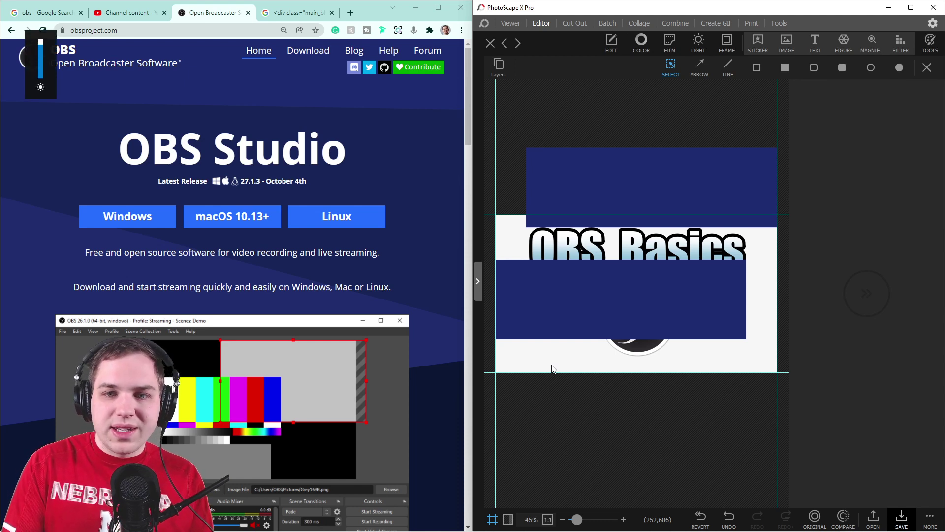
click(566, 276)
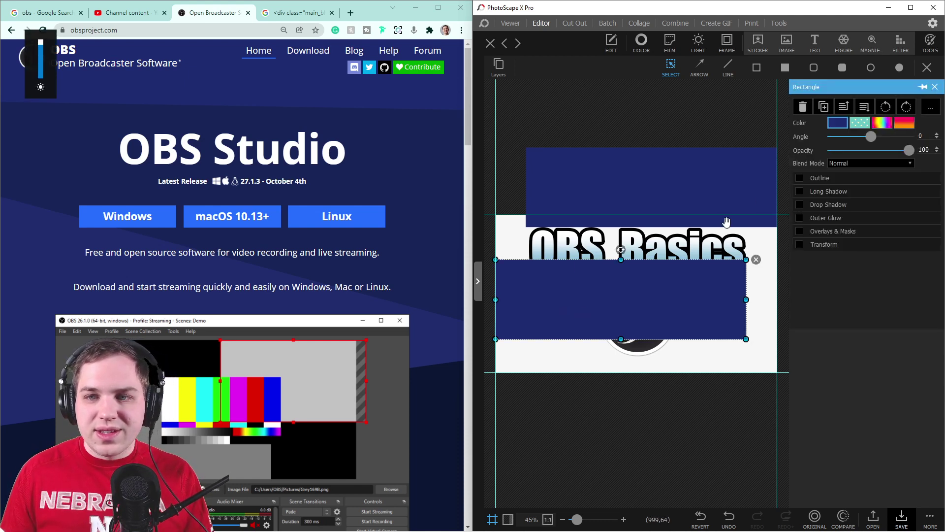
click(935, 87)
Step: Recolor the upper rectangle with the light grey sampled from the OBS screenshot on the website
click(654, 176)
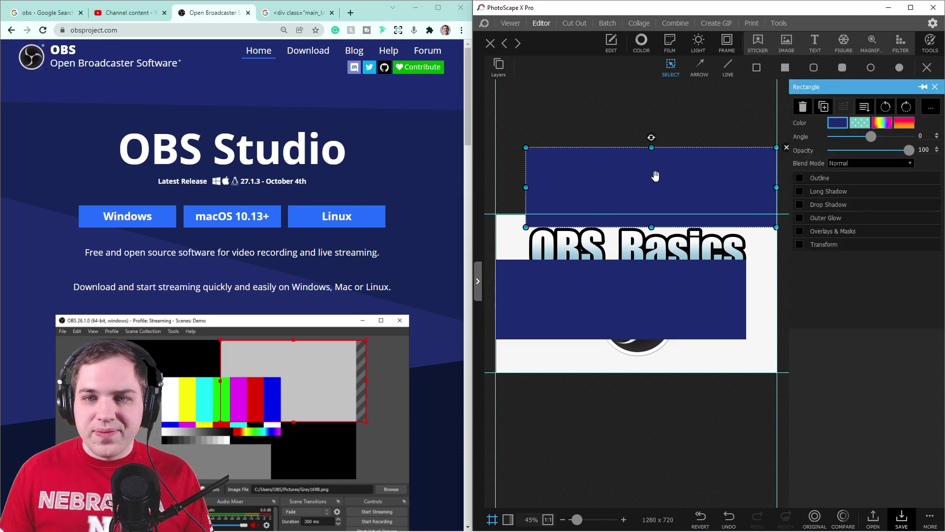
click(836, 123)
click(755, 345)
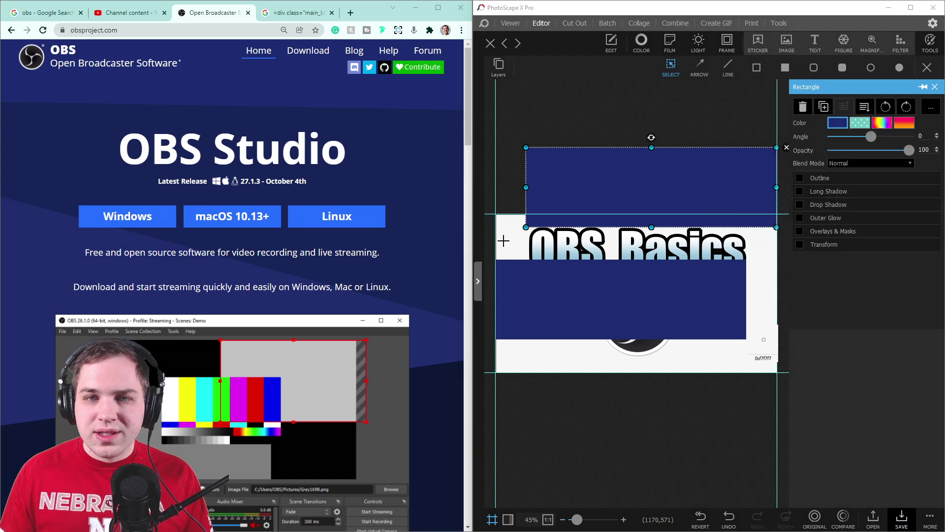
click(254, 357)
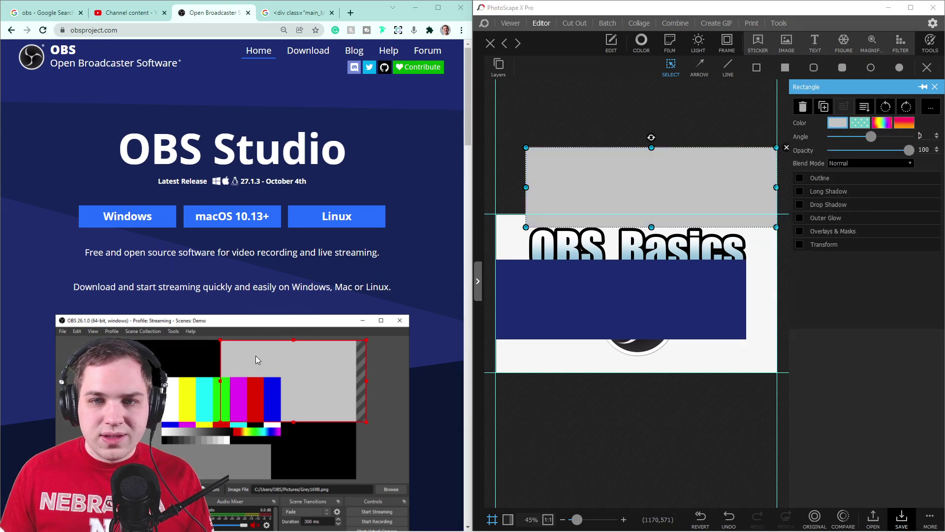
Step: Recolor the grey rectangle with the blue sampled from the website header and move it over the title on the canvas
click(836, 122)
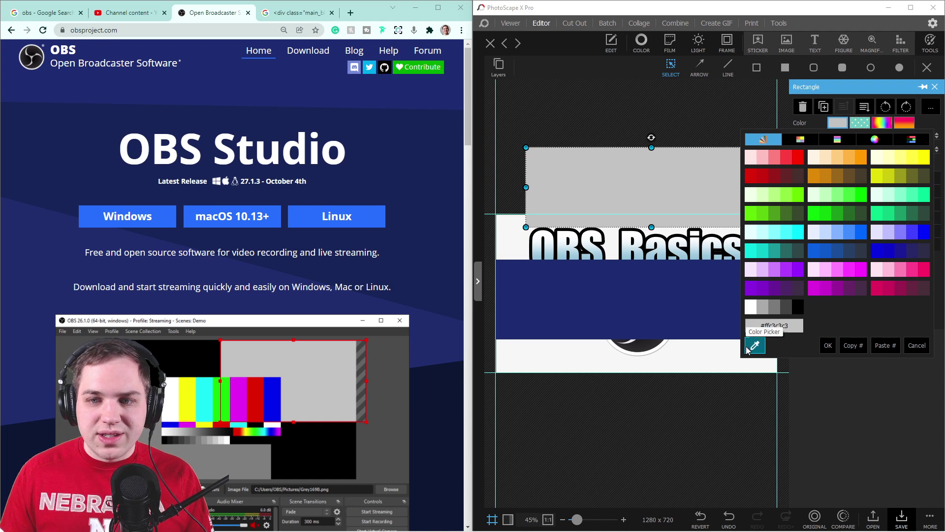
click(755, 345)
click(299, 97)
drag(588, 186, 577, 251)
click(540, 156)
click(583, 232)
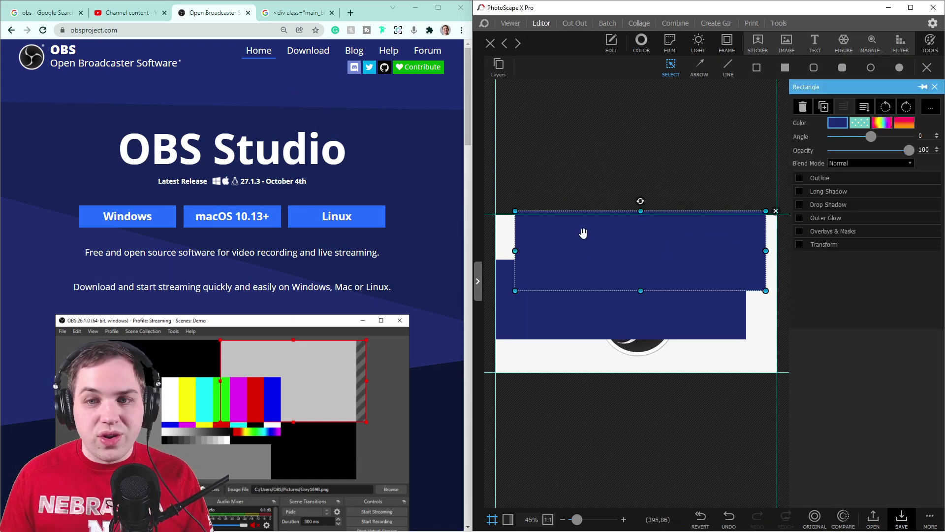
Step: Recolor the upper rectangle with the darker blue sampled from the band behind the website's OBS Studio heading
click(843, 126)
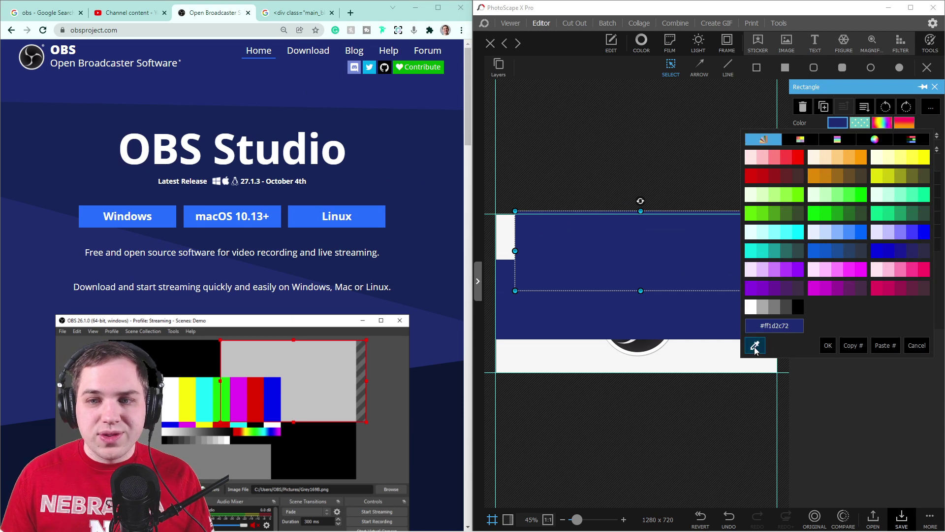
click(755, 345)
click(356, 123)
click(529, 132)
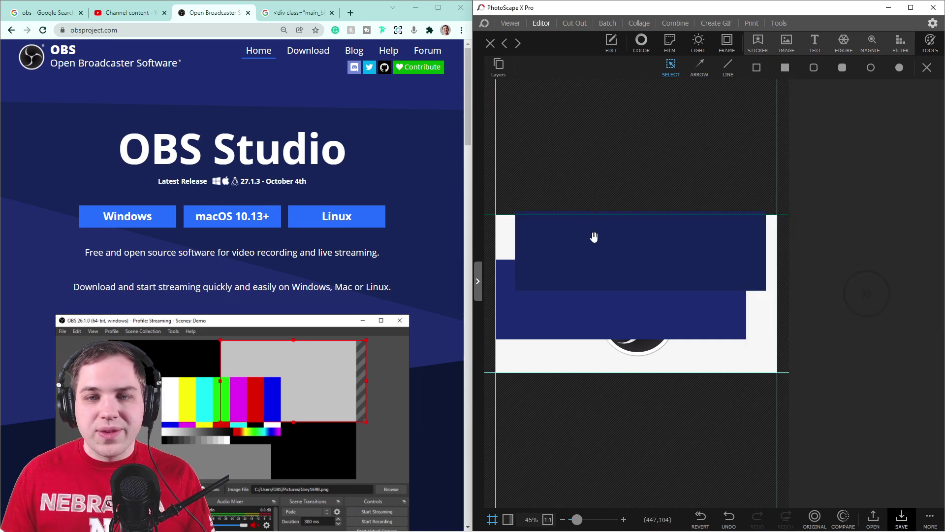
Step: Move both rectangles up from the title, then duplicate the lighter blue one and place the copy over the title
drag(568, 279, 571, 189)
drag(553, 300, 560, 210)
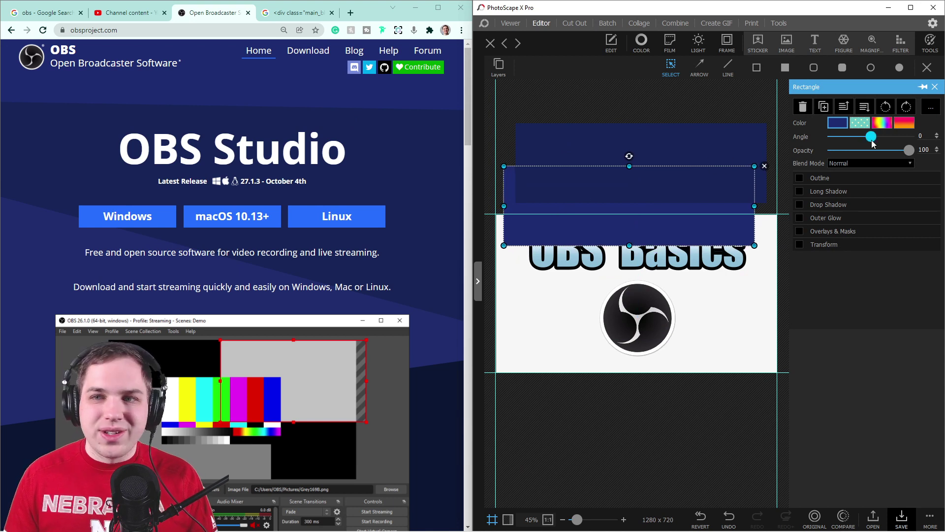
drag(682, 220, 691, 278)
Step: Recolor the copy with a blue sampled from the website background's left side and move it over the canvas's lower edge
click(837, 122)
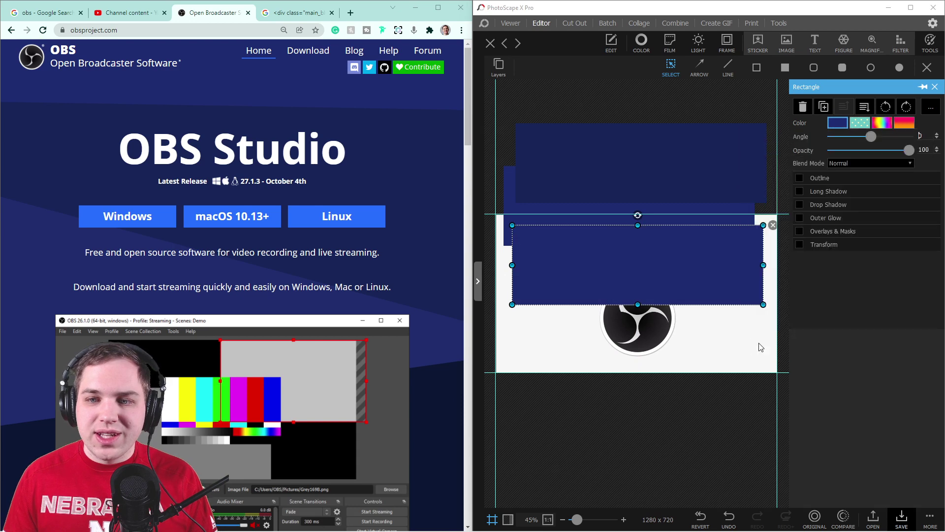
click(477, 280)
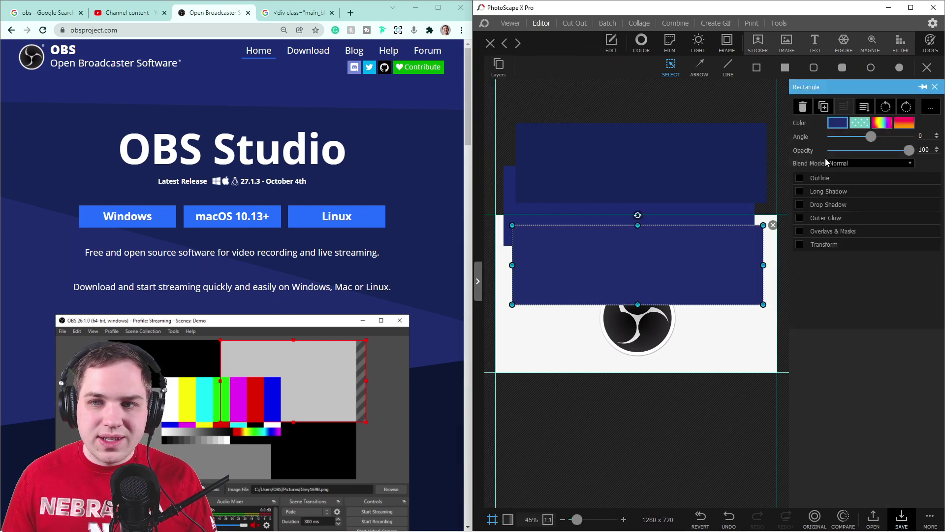
click(837, 123)
click(755, 345)
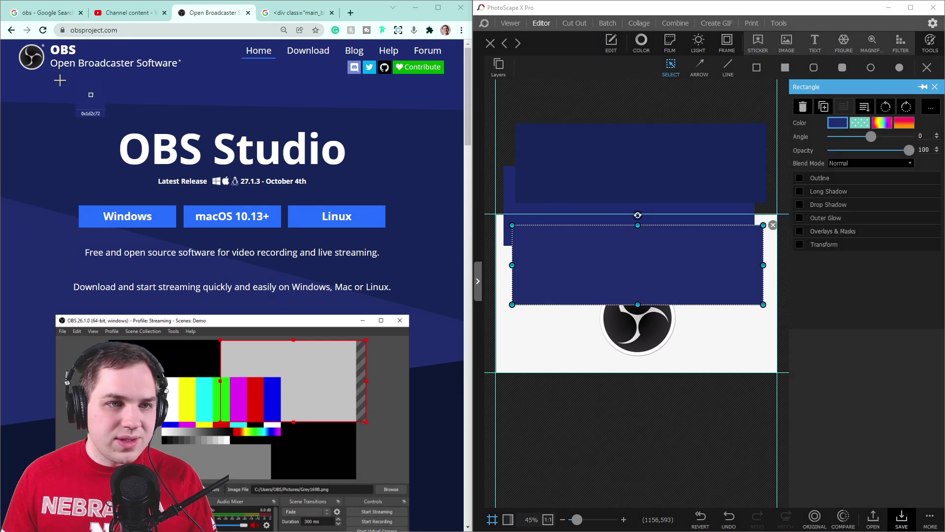
click(35, 222)
click(568, 329)
drag(546, 272, 587, 371)
scroll(107, 331, down, 4)
scroll(108, 333, down, 20)
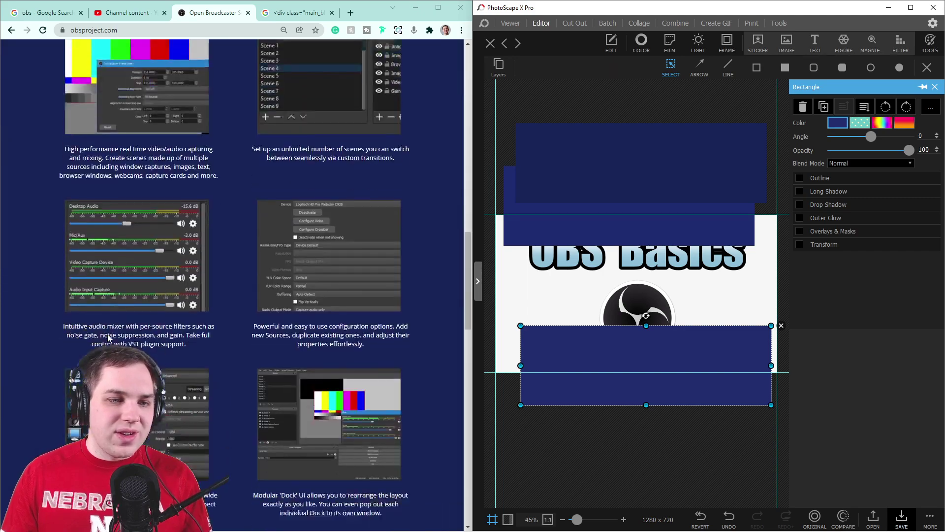
scroll(107, 334, up, 20)
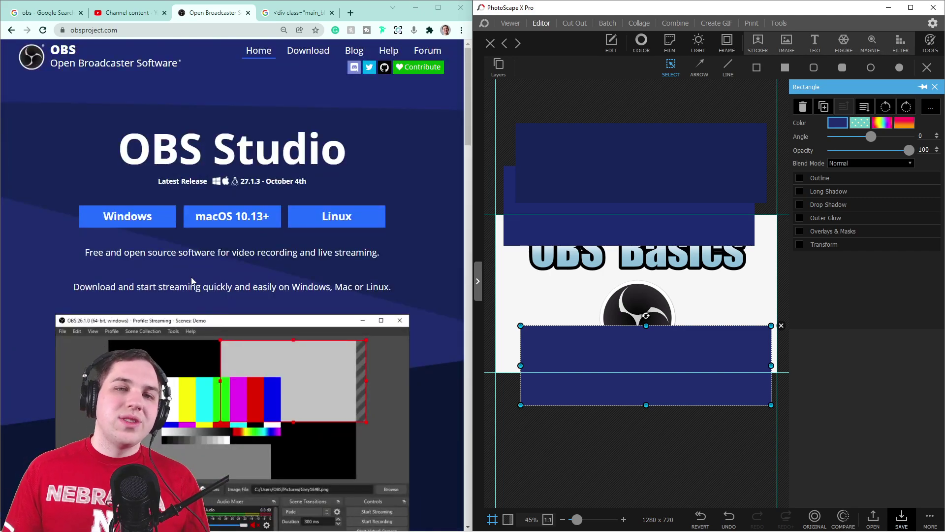
Step: Minimize the browser window and maximize the PhotoScape X Pro window
click(417, 8)
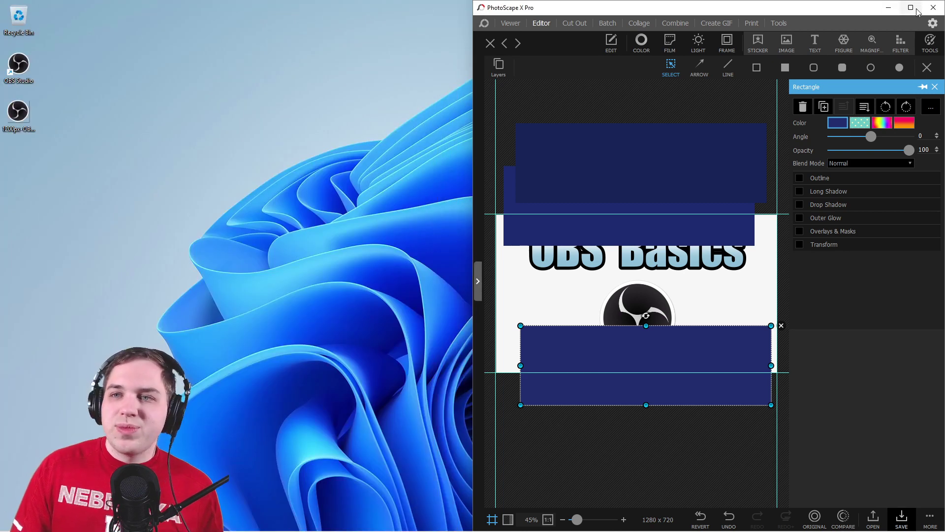
click(910, 7)
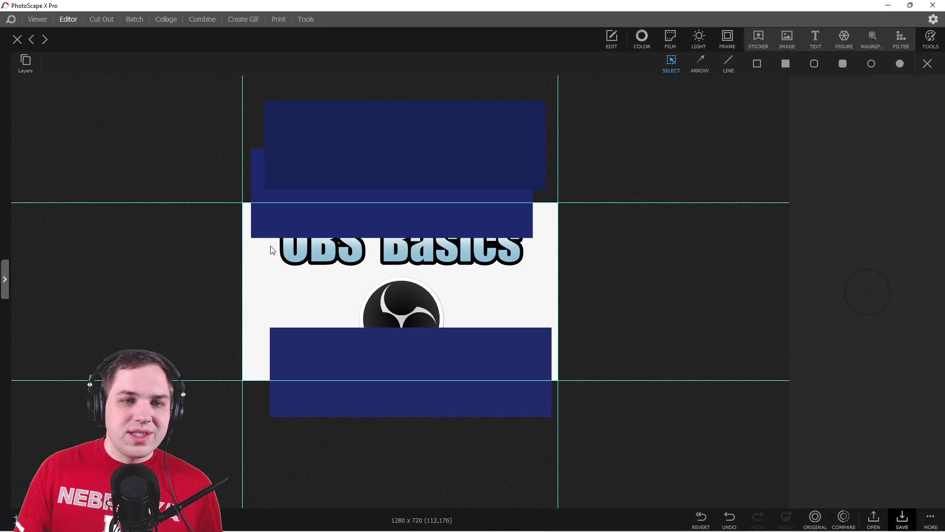
Step: Move the brighter upper rectangle aside, then stretch the darkest one past both sides of the canvas and tilt it clockwise
drag(264, 231, 96, 397)
drag(417, 144, 399, 277)
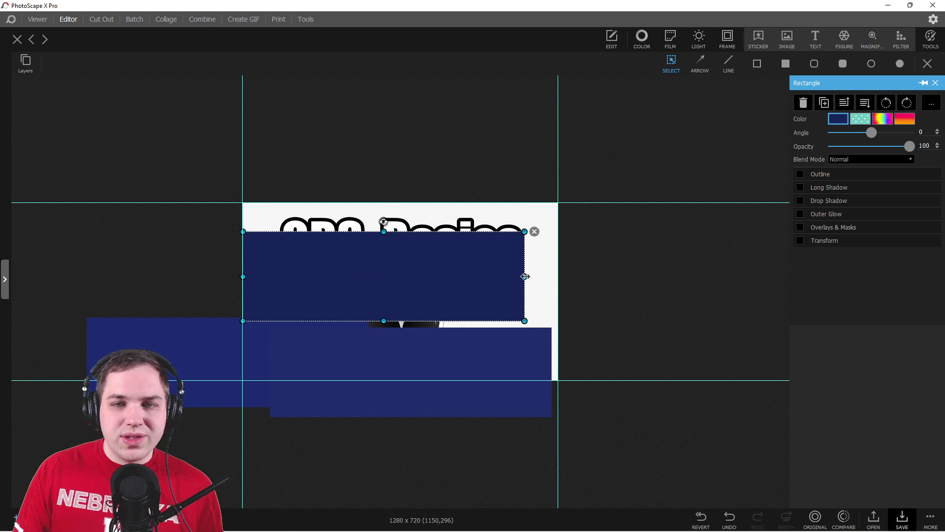
drag(525, 276, 605, 277)
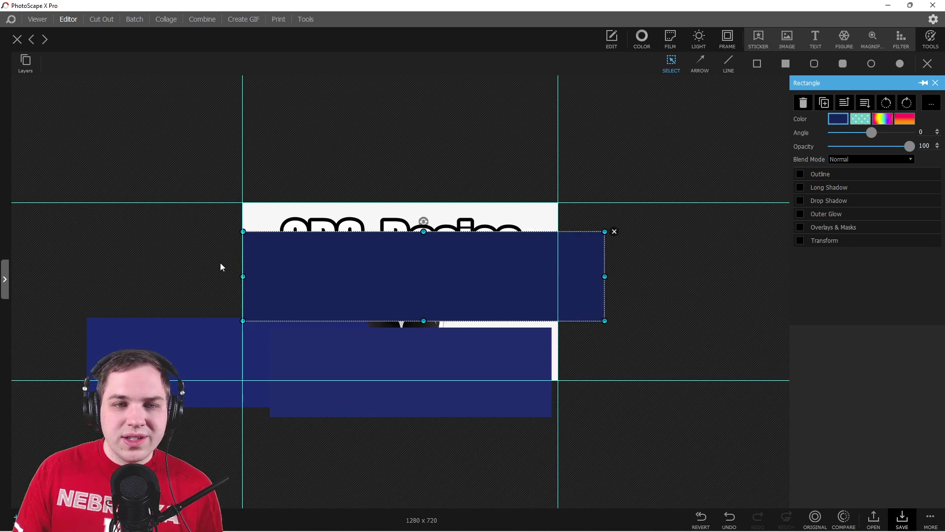
drag(244, 276, 225, 276)
drag(415, 221, 424, 222)
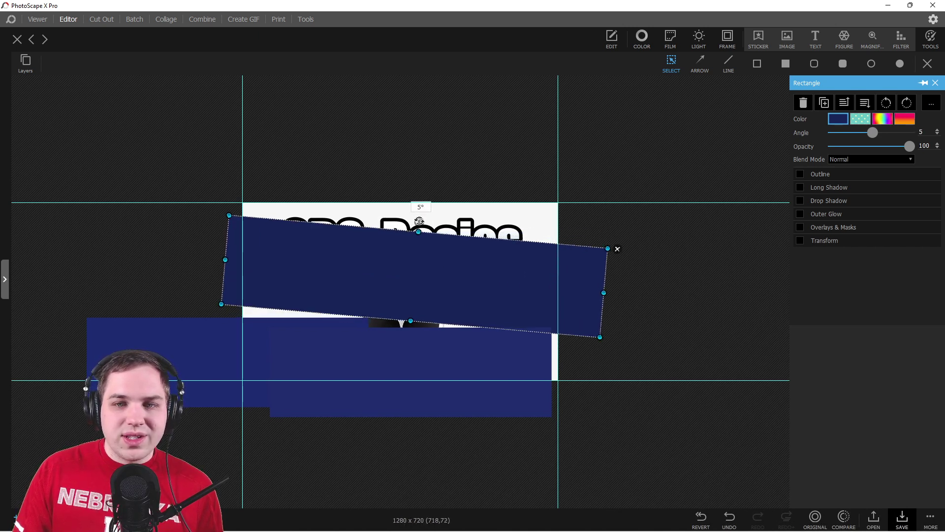
Step: Move the brighter blue rectangle to the canvas's upper-left corner and scale it to the full canvas width
drag(210, 357, 344, 247)
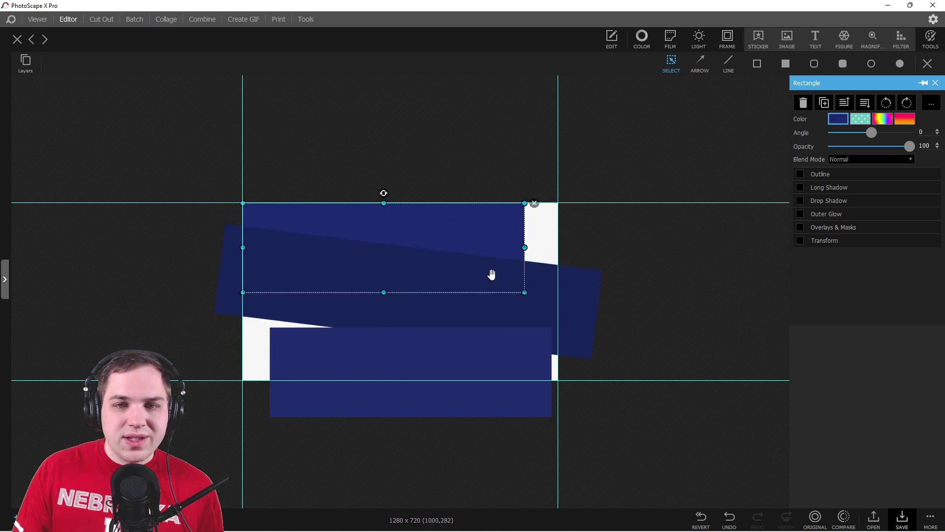
drag(524, 291, 558, 293)
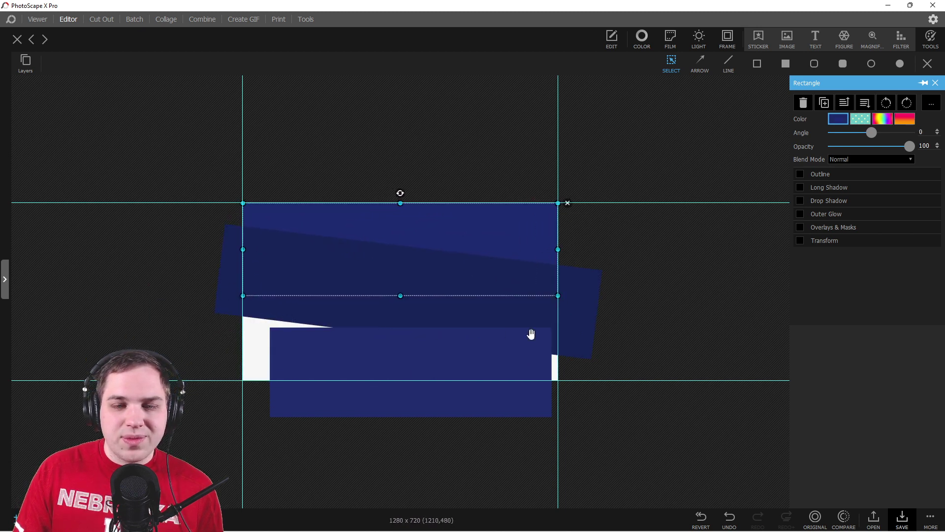
Step: Align the lower blue rectangle with the canvas's left edge and rotate it to -7°
click(448, 383)
drag(448, 383, 418, 368)
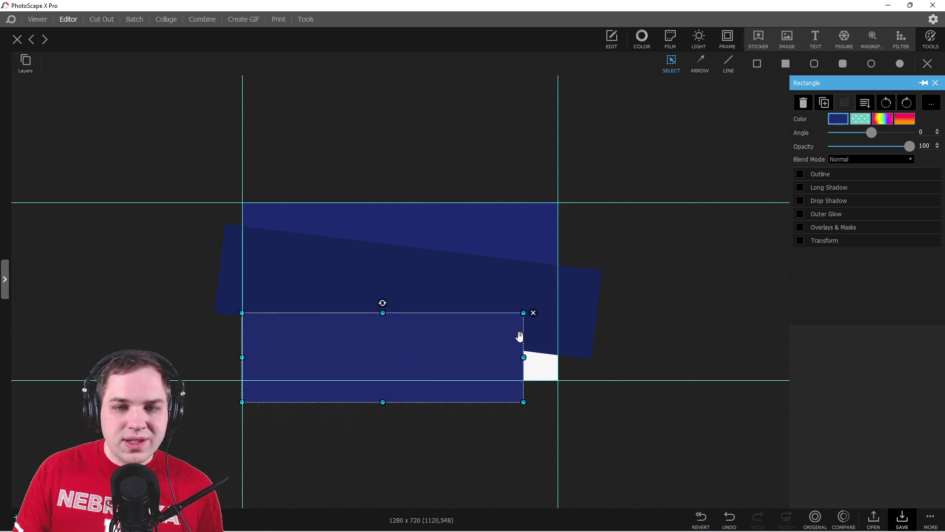
drag(375, 301, 376, 301)
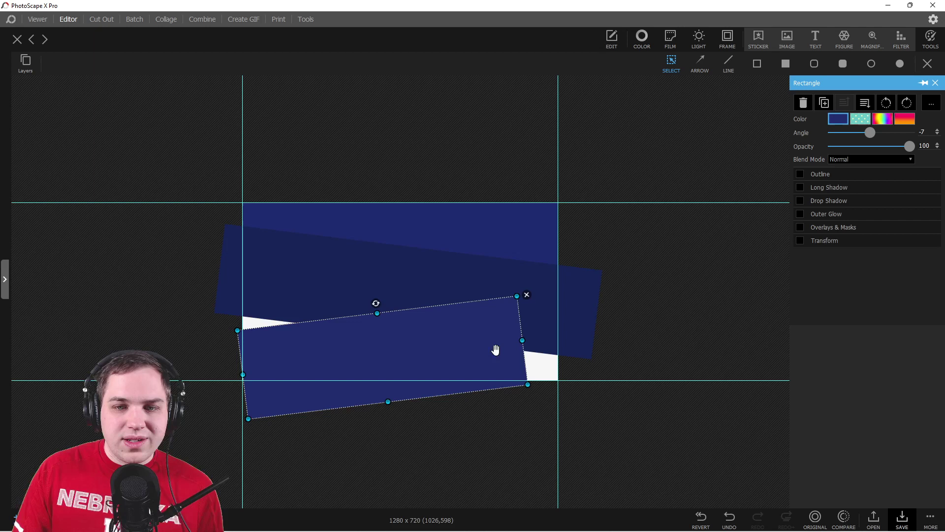
click(526, 340)
click(491, 363)
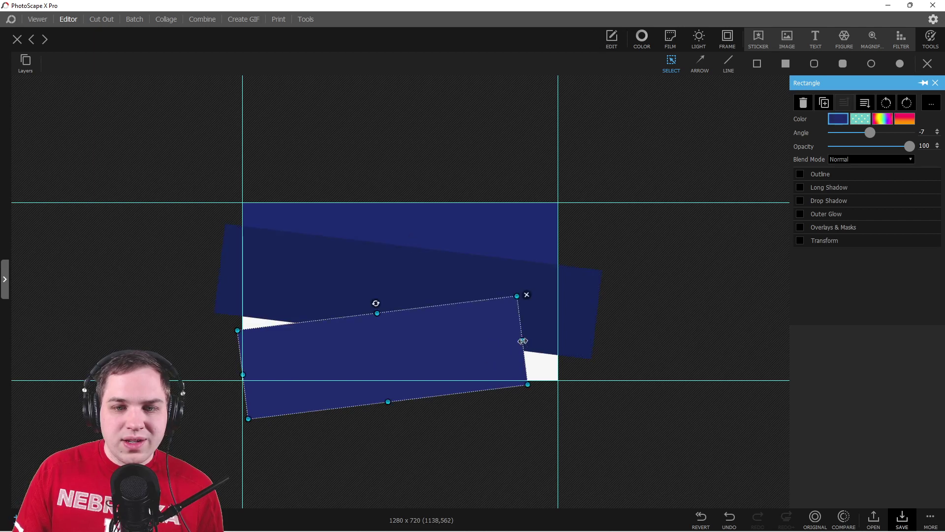
Step: Widen the tilted lower rectangle past the canvas's right edge, and reposition and heighten it to cover the lower edge
drag(523, 340, 586, 329)
drag(439, 354, 432, 339)
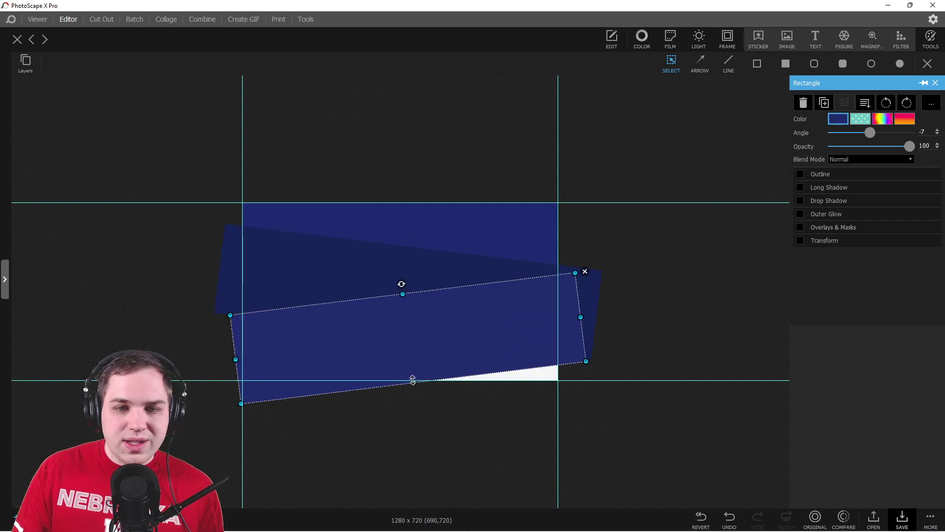
drag(412, 380, 424, 408)
click(474, 437)
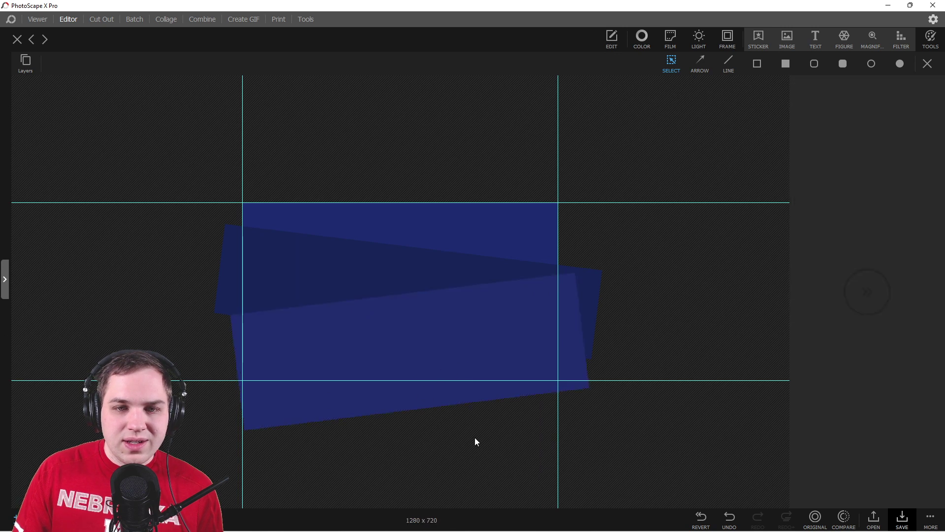
Step: Rotate the lower rectangle to -10°, shift it up and extend its lower side to cover the canvas's bottom edge
click(354, 400)
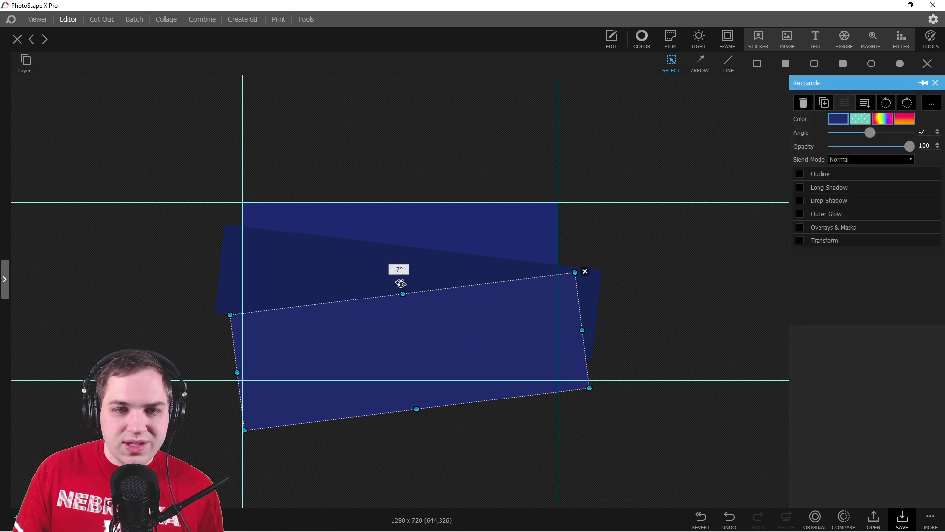
drag(400, 283, 398, 283)
drag(401, 322, 401, 312)
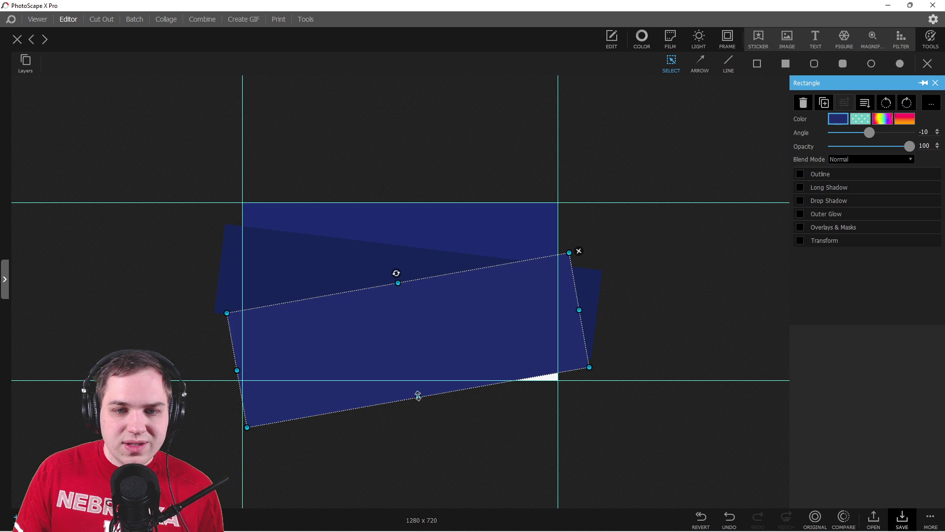
drag(418, 395, 421, 415)
Step: Rotate the darkest rectangle across the middle of the canvas to 10°
click(364, 264)
drag(416, 238, 389, 267)
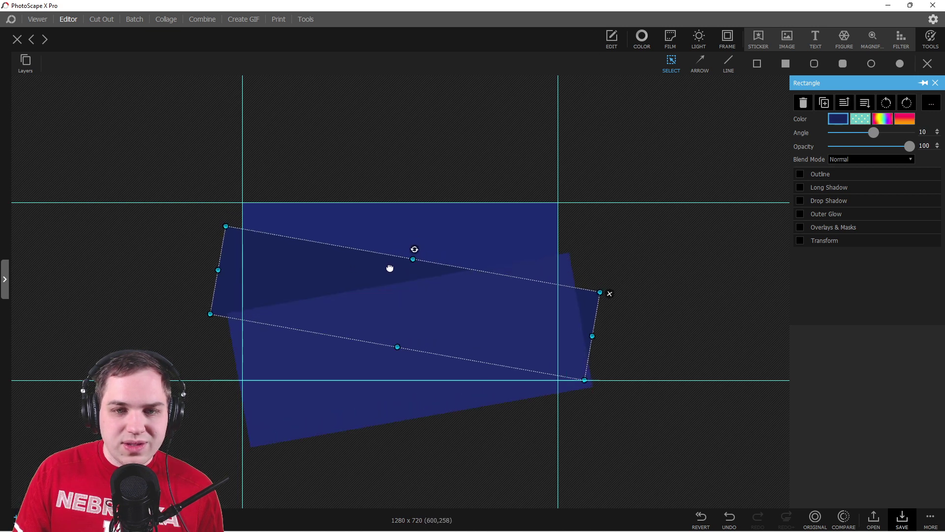
Step: Rotate the top blue rectangle to 10°, then reposition and enlarge it to cover the upper part of the canvas
click(392, 225)
drag(400, 192, 414, 191)
drag(412, 191, 411, 192)
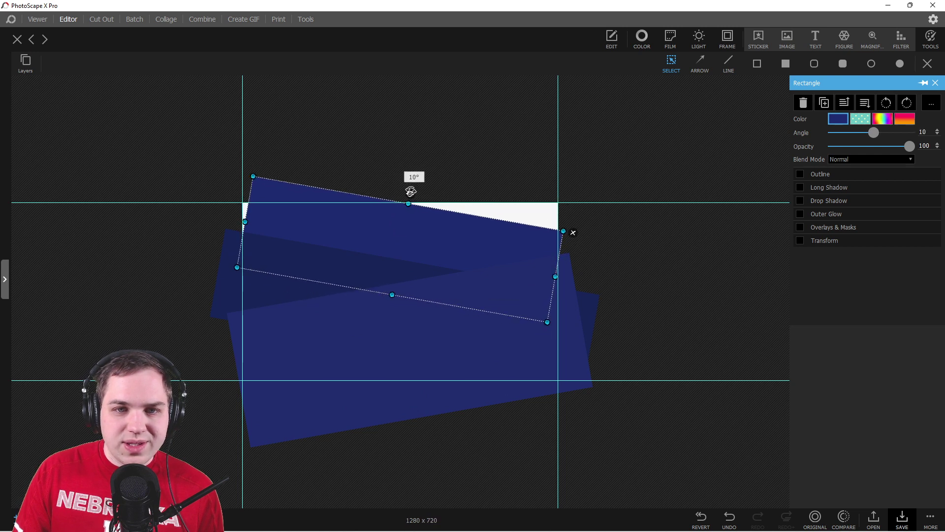
drag(424, 225, 416, 217)
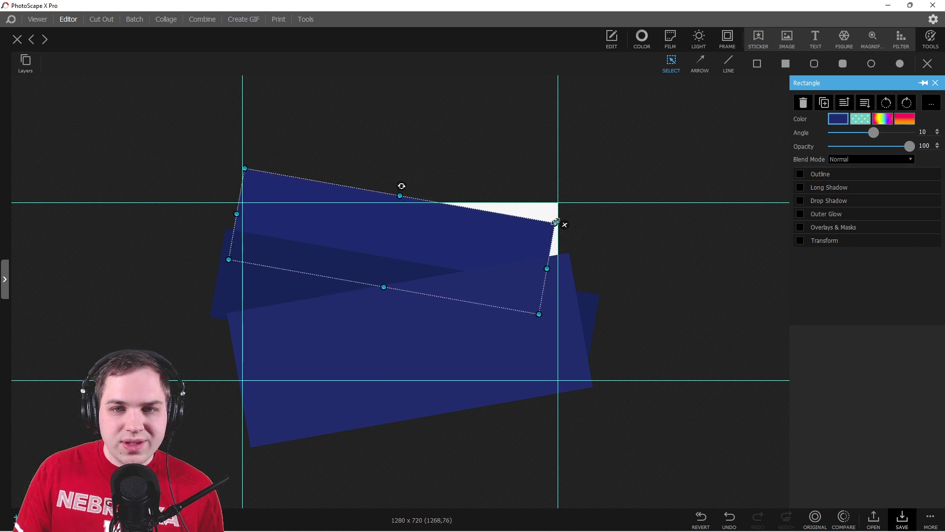
drag(555, 222, 588, 197)
Step: Shift the lower rectangle slightly down and the darkest middle rectangle slightly down and right, then deselect
mouse_move(416, 355)
mouse_down()
mouse_move(418, 373)
mouse_move(412, 364)
mouse_up()
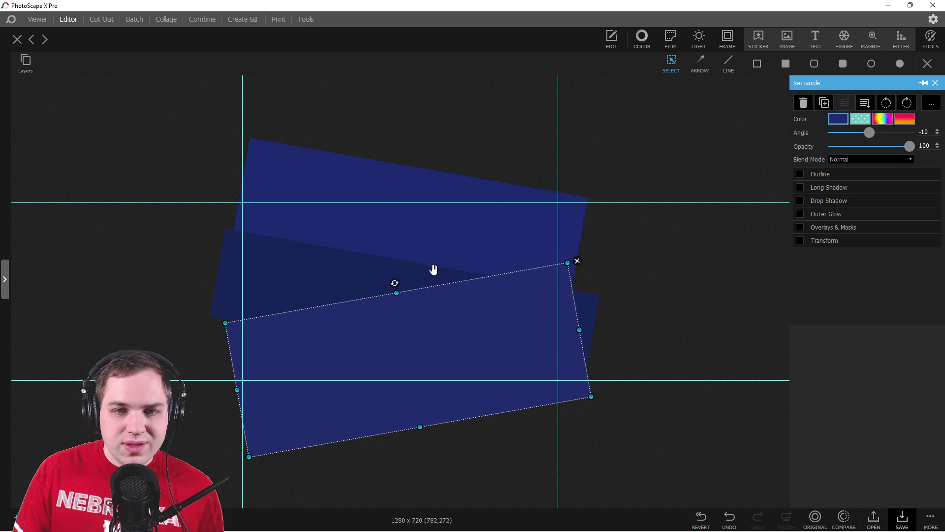
mouse_move(349, 279)
mouse_down()
mouse_move(354, 268)
mouse_move(356, 284)
mouse_up()
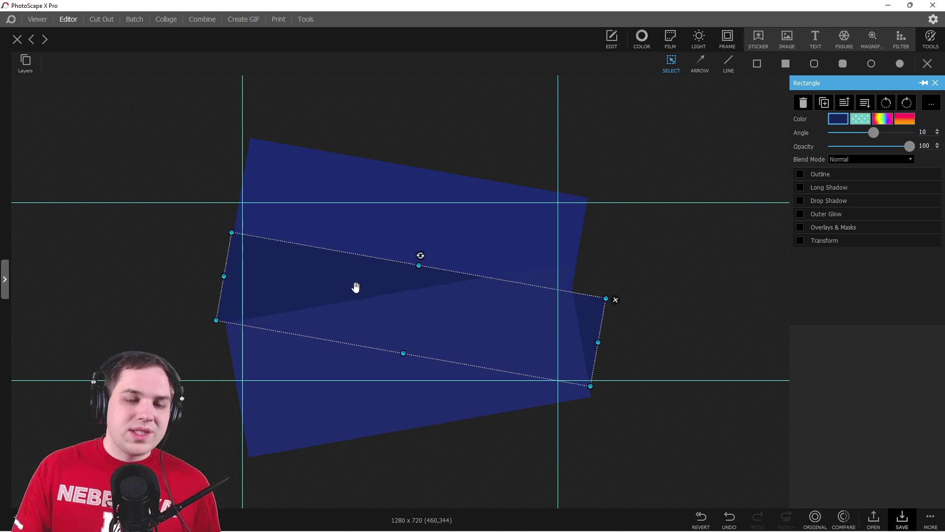
click(462, 441)
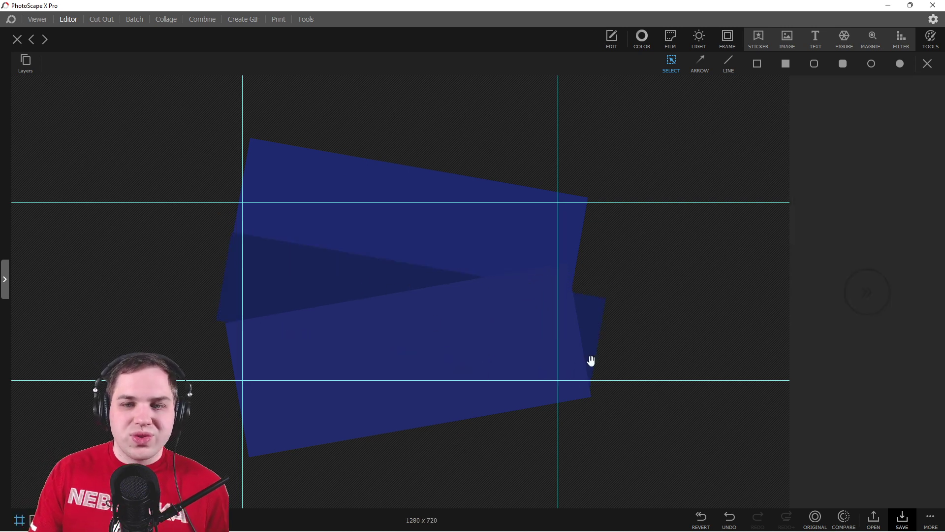
Step: Duplicate the darkest rectangle, move the copy over the canvas's lower-right corner and tilt it counterclockwise, parallel to the lower rectangle
click(595, 318)
click(842, 104)
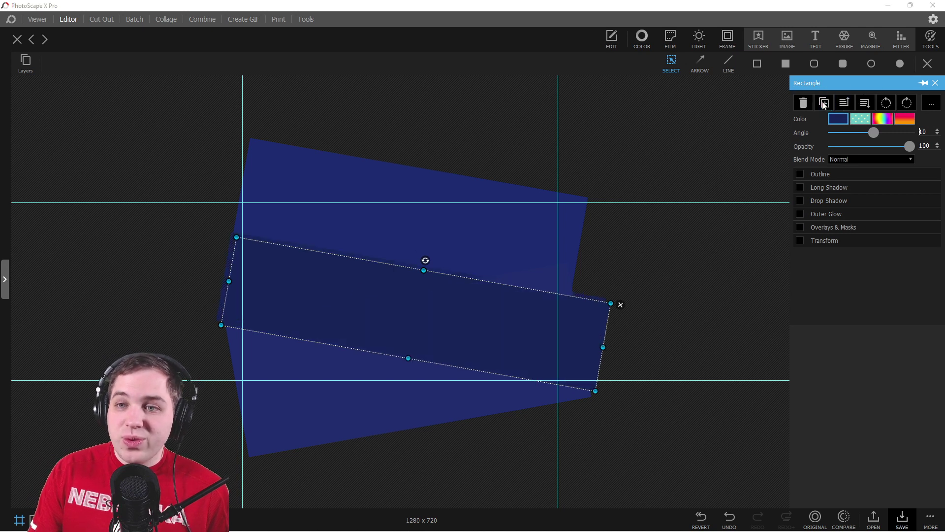
drag(392, 344, 453, 406)
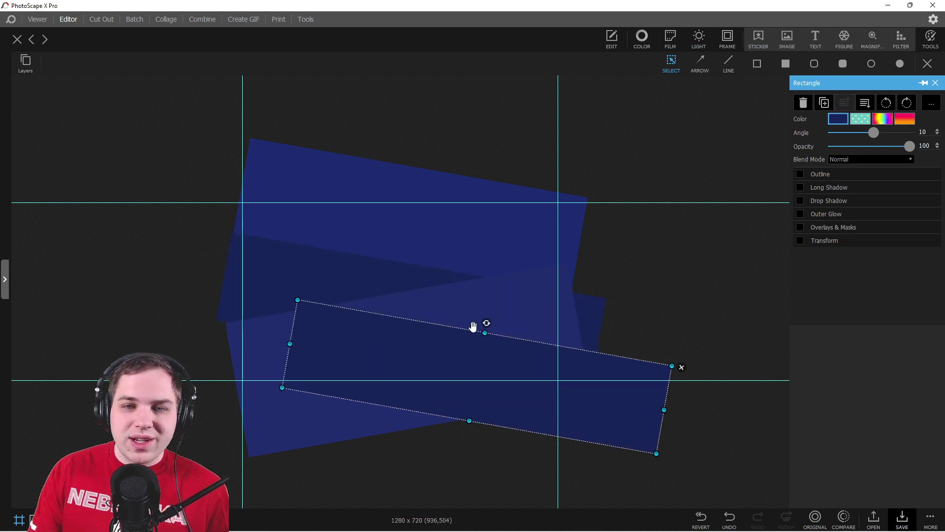
mouse_move(482, 318)
mouse_down()
mouse_move(454, 328)
mouse_move(468, 325)
mouse_up()
drag(465, 371, 481, 404)
click(521, 459)
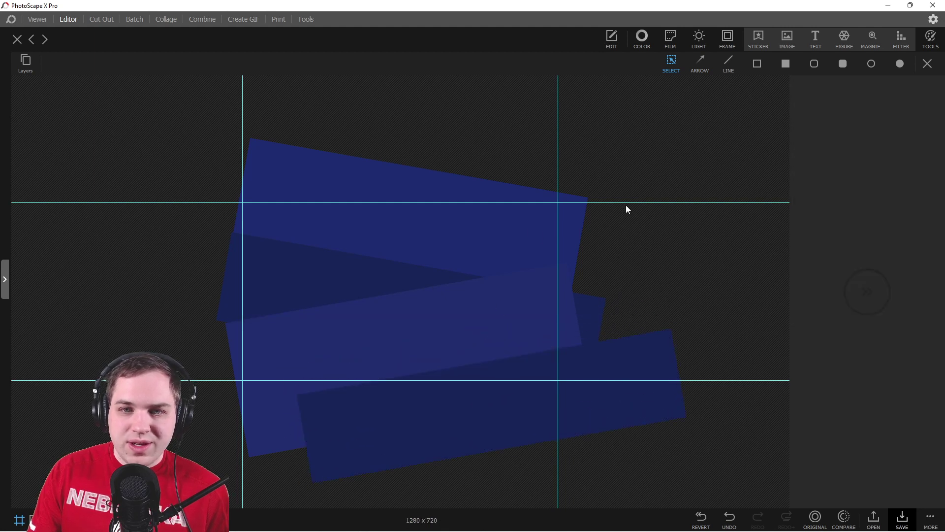
Step: Duplicate the darkest middle rectangle again and move the copy over the canvas's upper-right corner
click(433, 270)
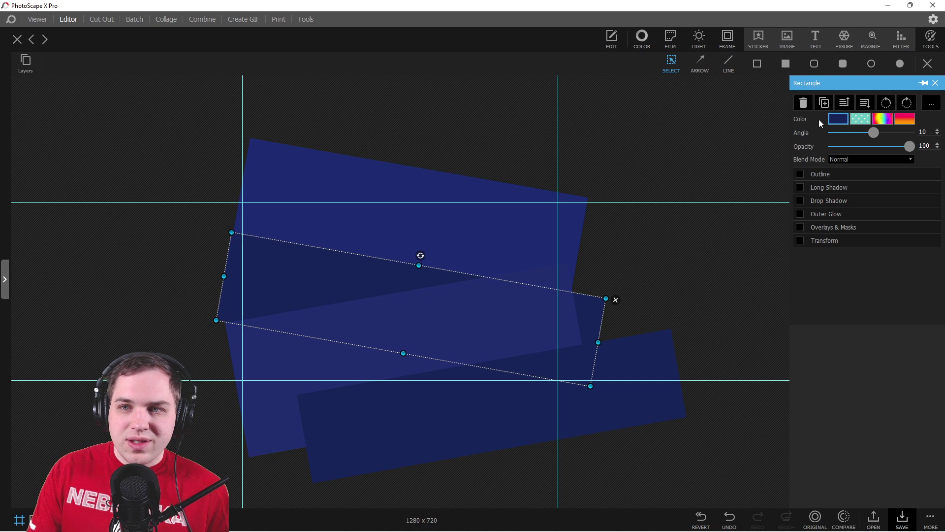
click(832, 107)
drag(477, 280, 551, 133)
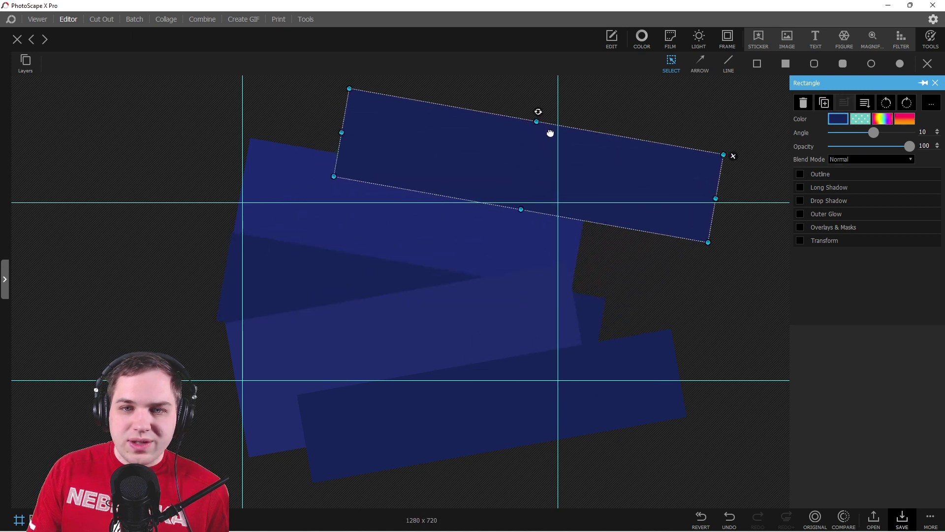
Step: Select all the blue rectangles together and send them behind the OBS Basics title and logo
click(619, 311)
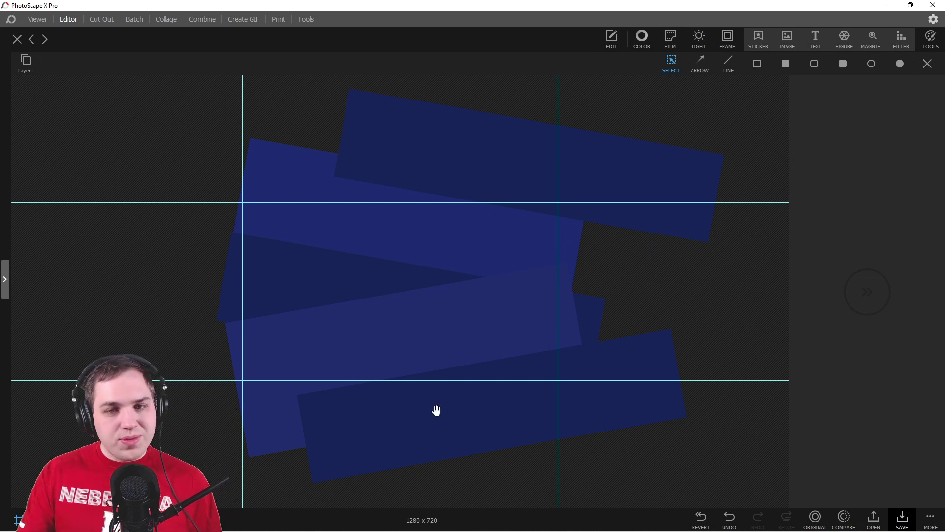
drag(656, 473, 565, 154)
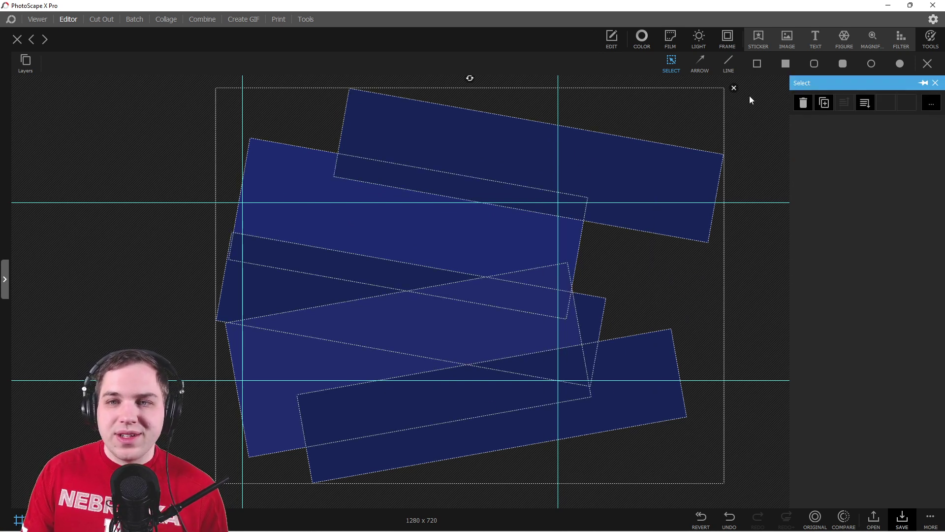
click(864, 103)
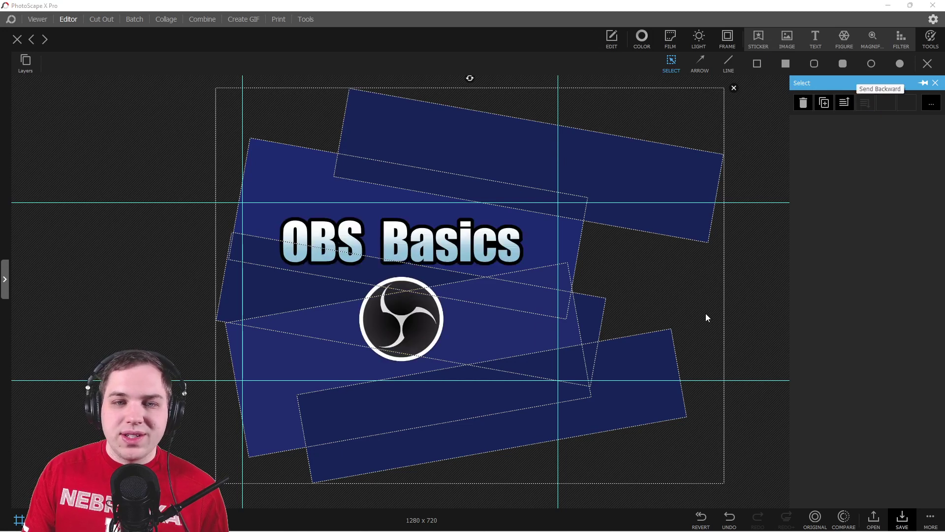
click(674, 306)
Step: Change the OBS Basics title's fill from the gradient to solid white and deselect it
click(315, 237)
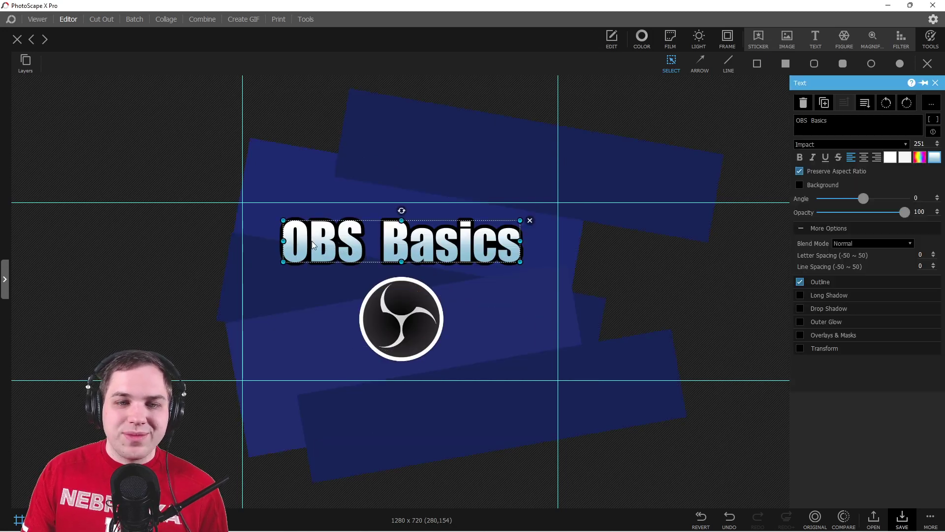
click(890, 157)
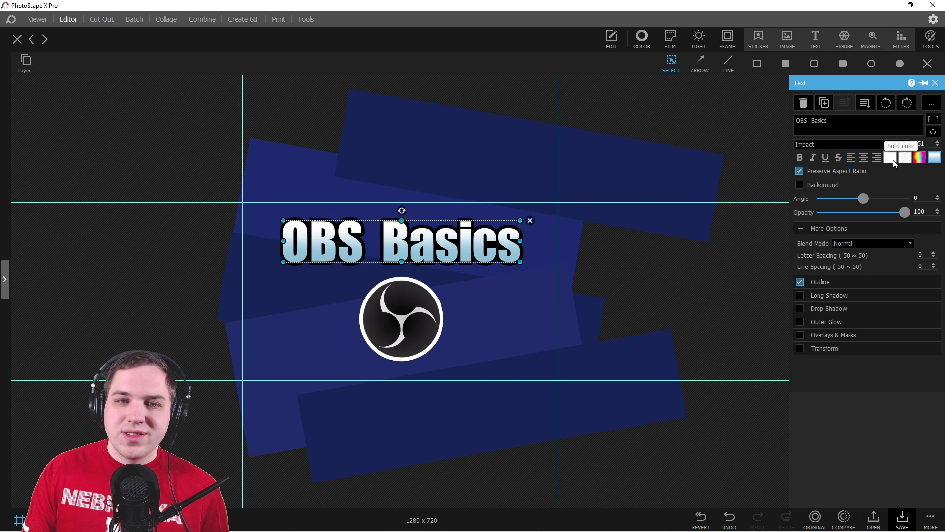
click(693, 310)
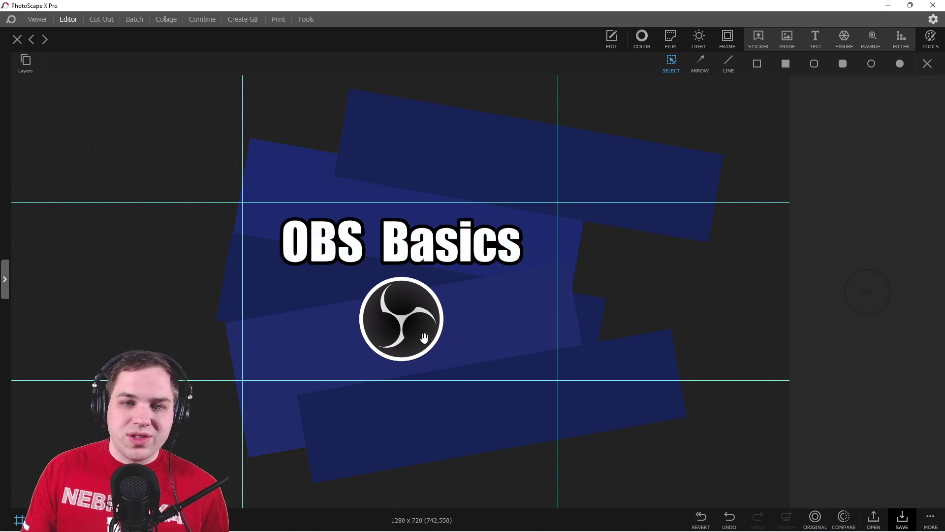
Step: Check the heading style on the OBS website in the browser, and remove the outline from the OBS Basics title
mouse_move(387, 526)
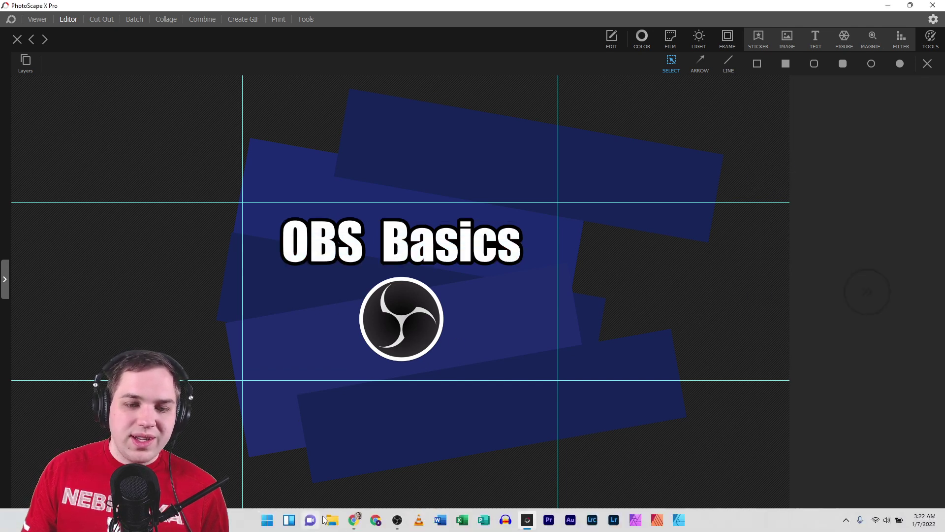
click(354, 520)
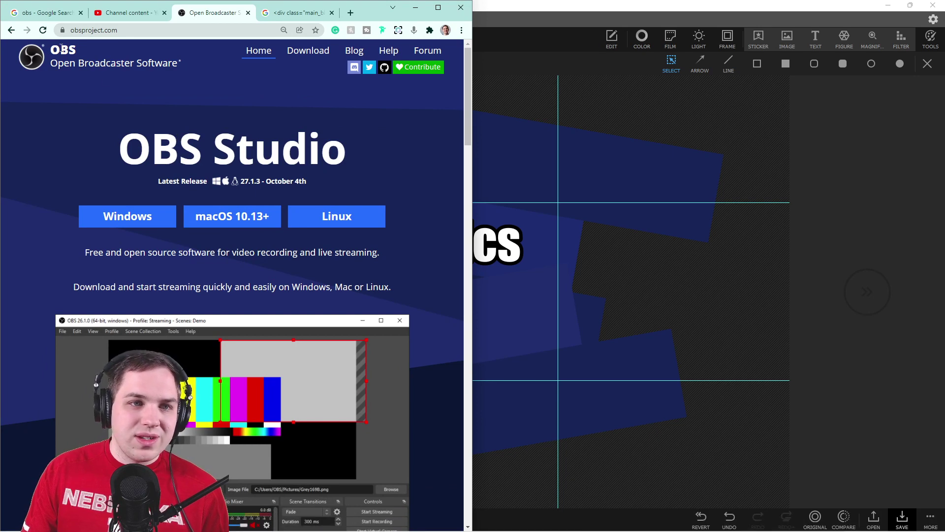
click(524, 238)
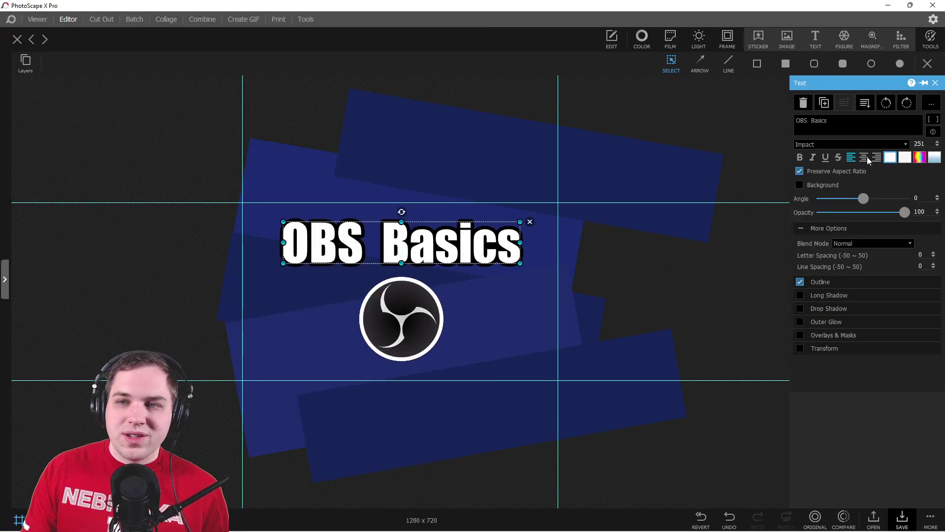
click(800, 281)
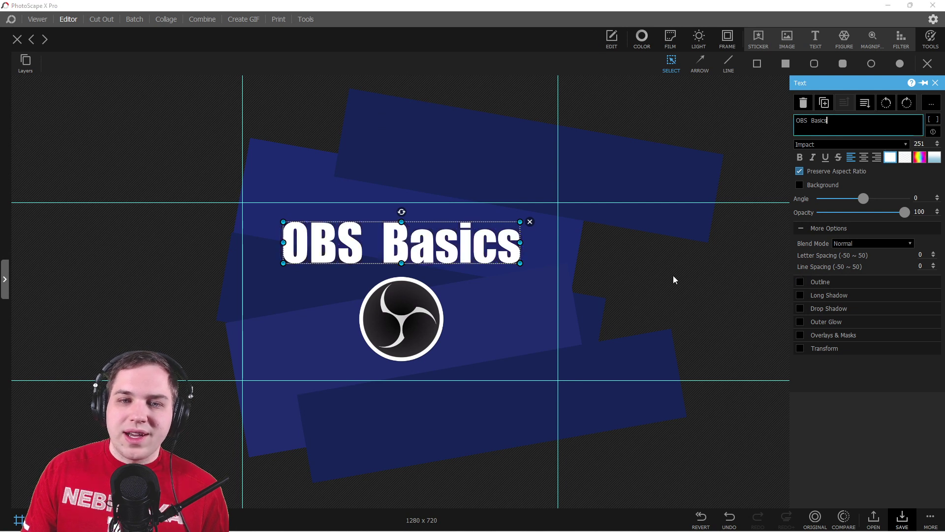
click(673, 276)
Step: Set the OBS Basics title's font to Poppins ExtraBold
click(405, 246)
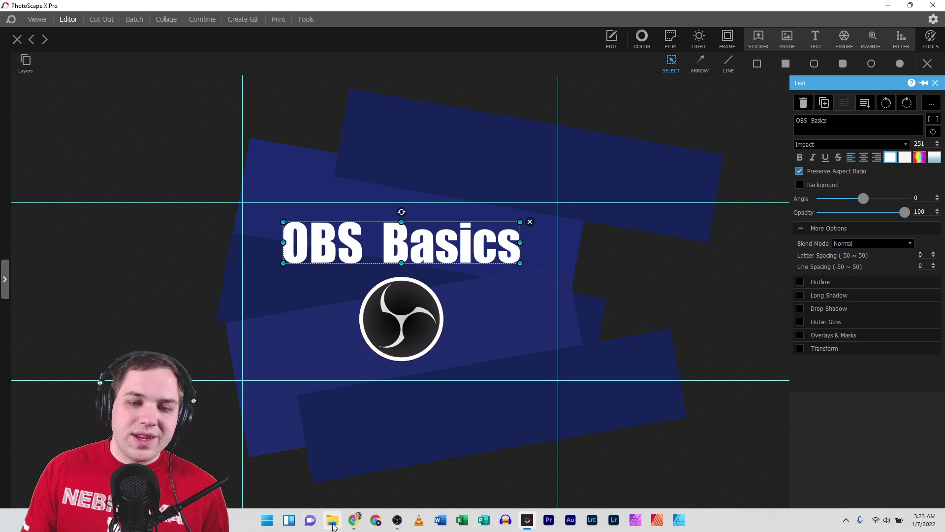
click(354, 523)
click(354, 523)
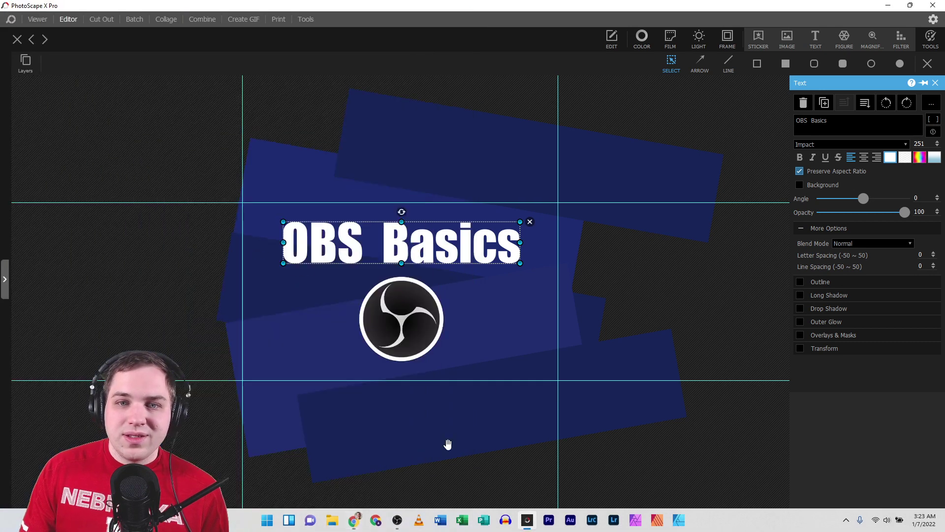
click(855, 143)
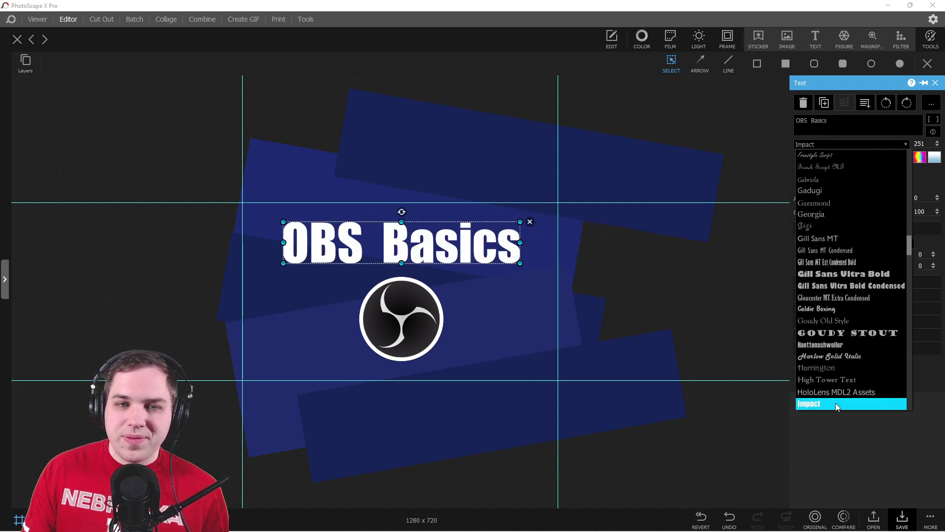
scroll(835, 403, down, 3)
scroll(834, 384, down, 5)
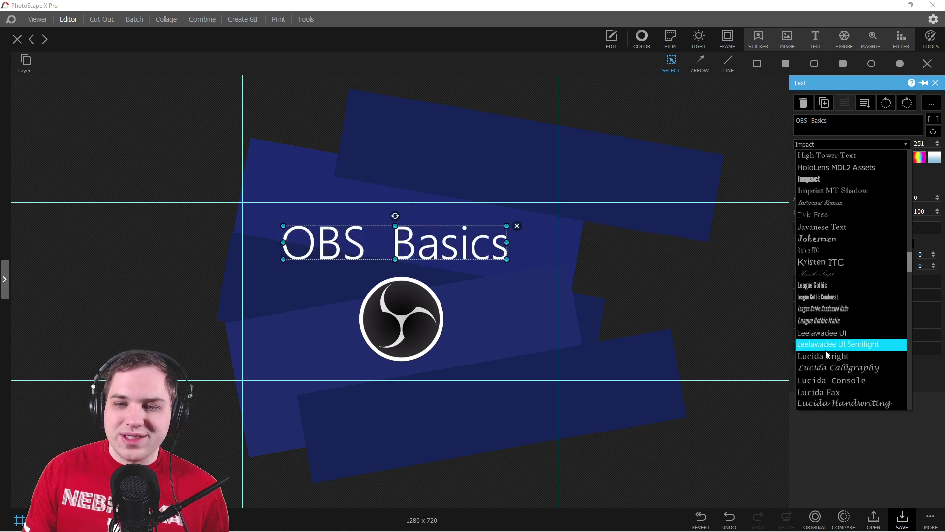
scroll(827, 346, down, 15)
scroll(827, 346, down, 6)
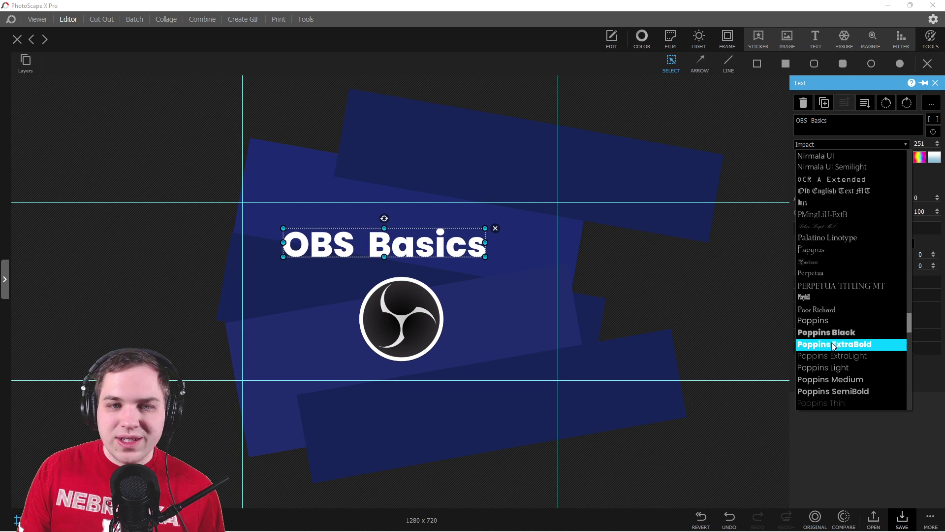
click(833, 344)
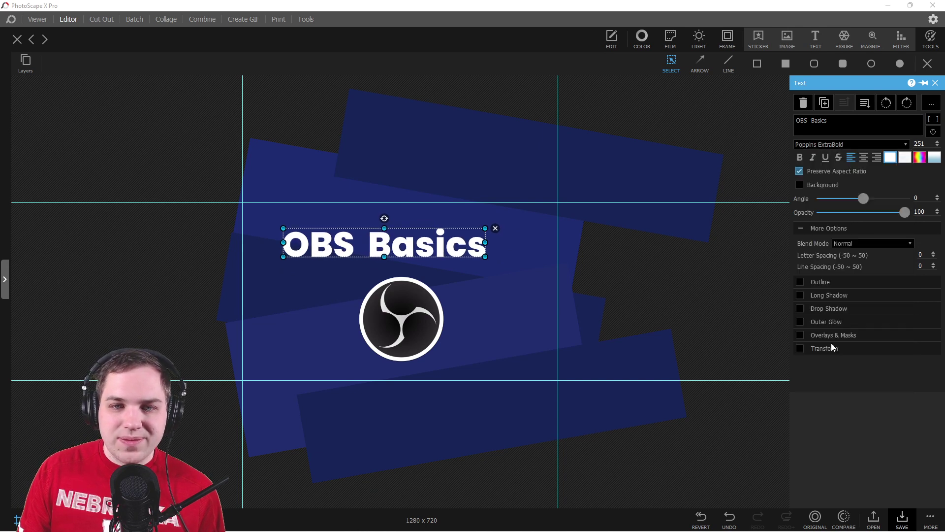
Step: Enlarge the title to size 365 and swap it with the OBS logo so the logo sits above the text
drag(486, 228, 468, 234)
click(404, 330)
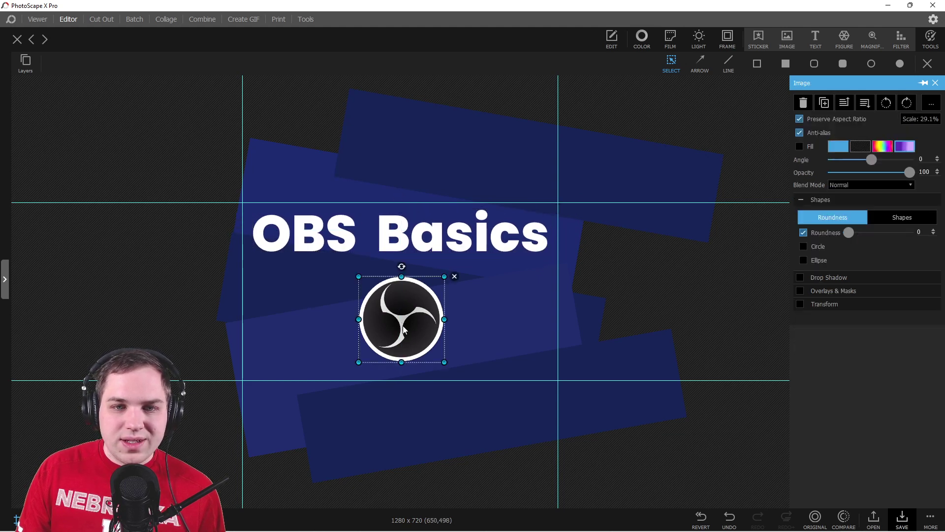
drag(415, 280, 415, 216)
drag(471, 242, 476, 355)
Step: Enlarge the OBS logo to about 37.2% scale and centre it above the title
click(417, 261)
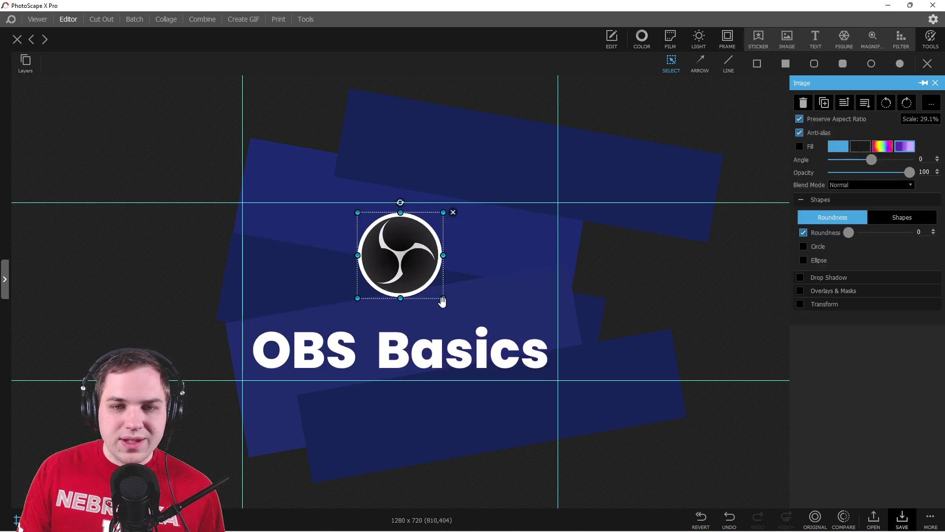
drag(443, 297, 409, 286)
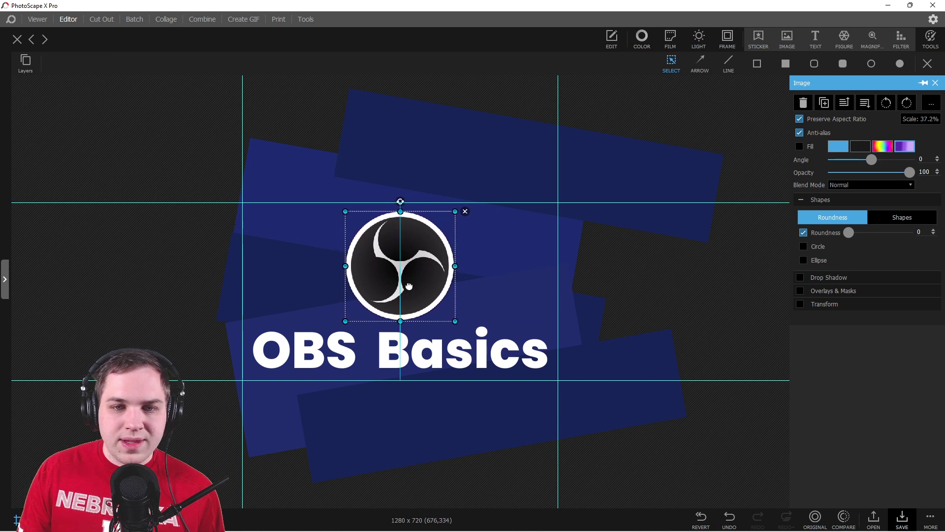
click(660, 282)
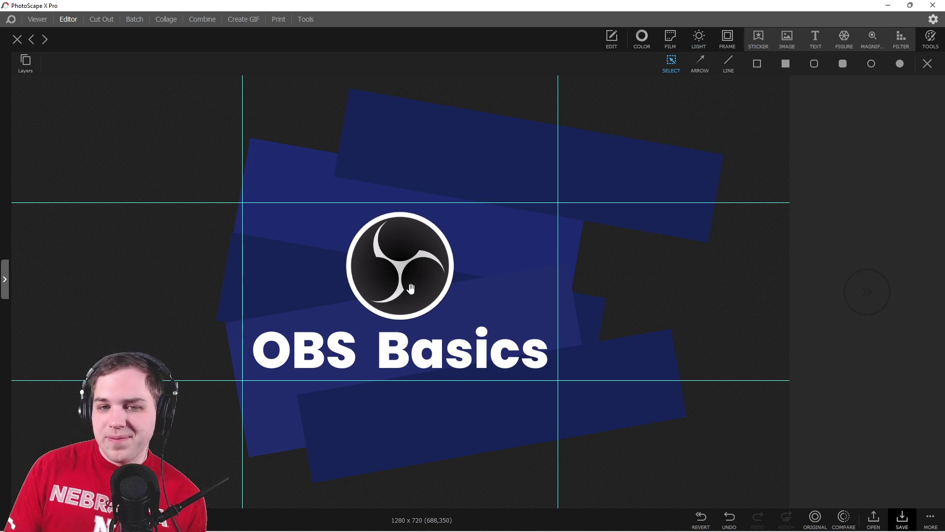
Step: Set the title's line spacing to -3 and its letter spacing to -7
click(399, 351)
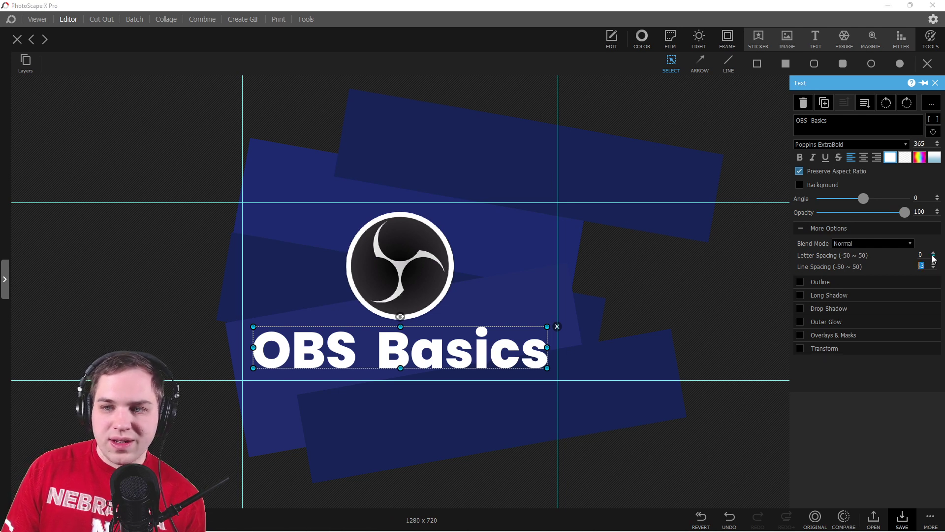
click(933, 258)
click(933, 258)
click(933, 257)
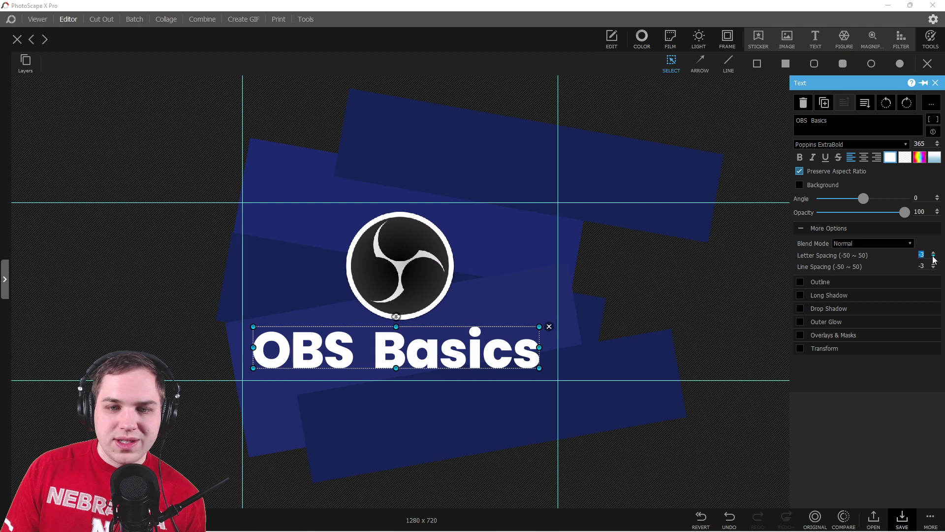
click(933, 258)
click(933, 257)
click(934, 257)
click(934, 258)
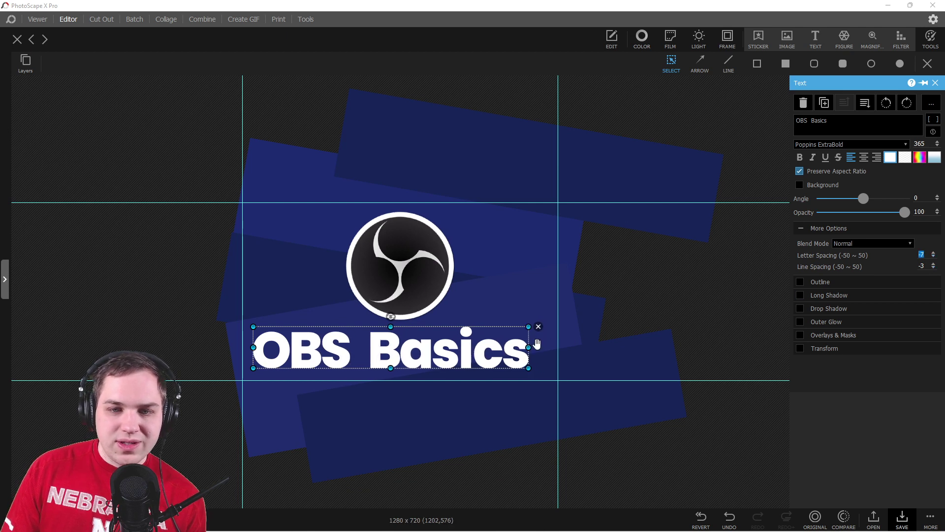
Step: Enlarge the title to size 407 so it nearly spans the two vertical guides, and move it slightly down
drag(530, 347, 553, 347)
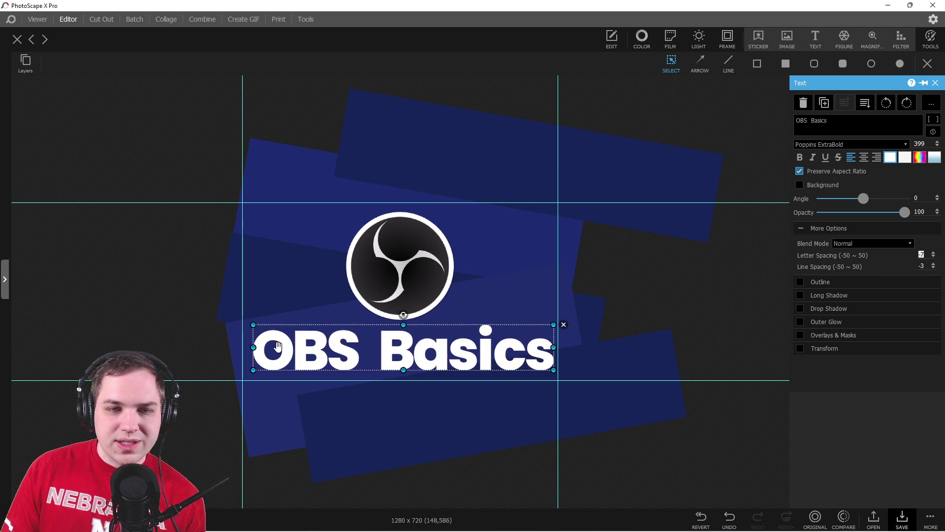
drag(252, 348, 246, 347)
click(426, 400)
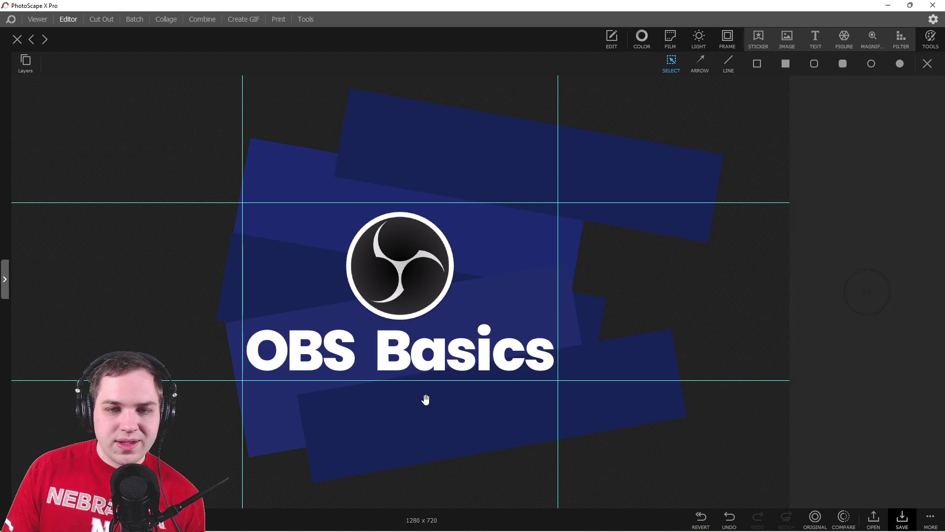
drag(407, 358, 408, 363)
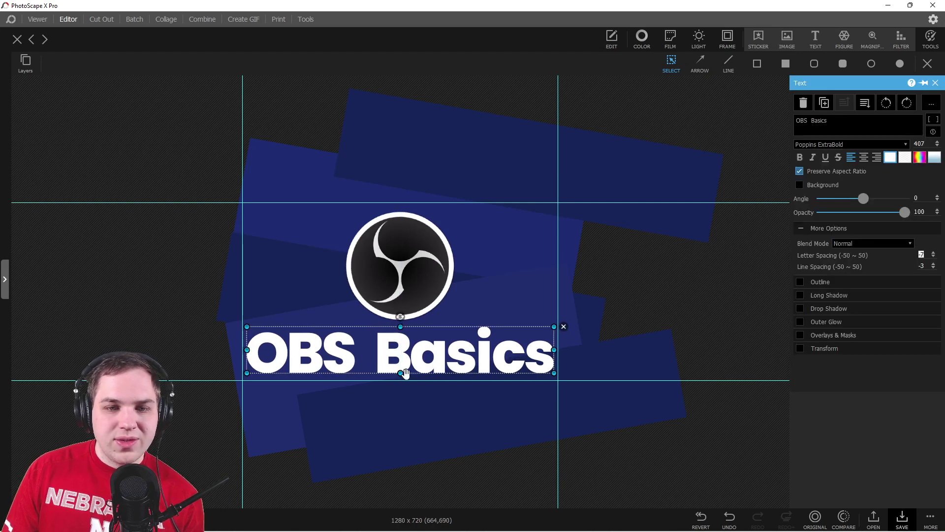
Step: Switch to the Chrome browser, open google.com and search for "obs"
click(402, 278)
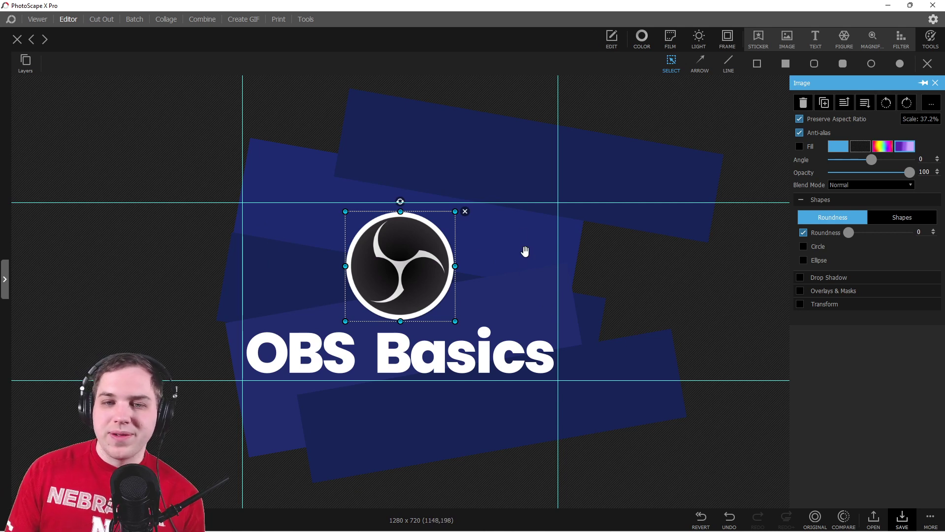
mouse_move(320, 529)
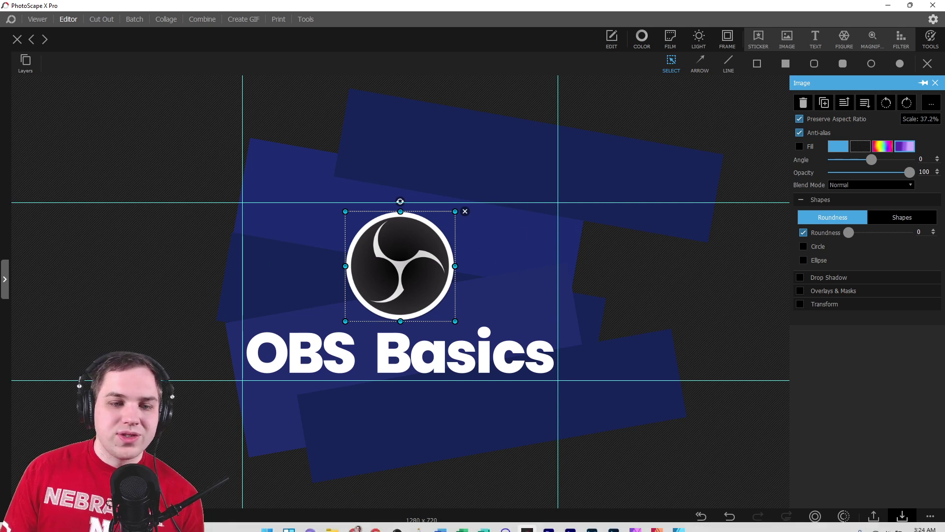
click(355, 521)
click(107, 30)
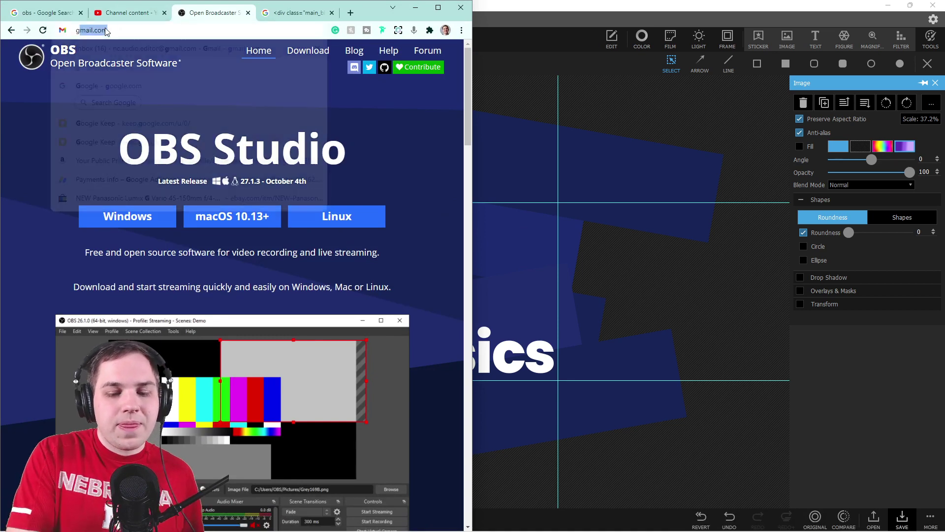
text(google)
key(Return)
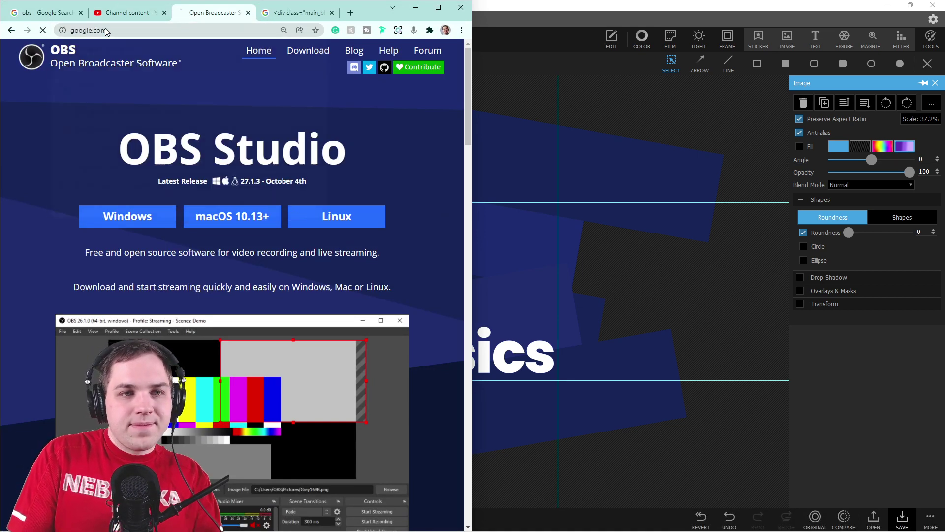
click(139, 235)
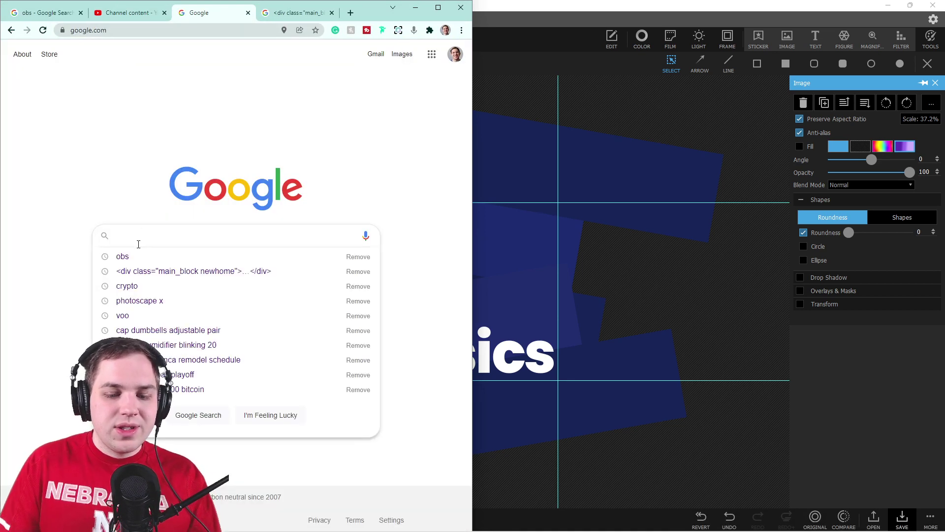
text(obs)
key(Return)
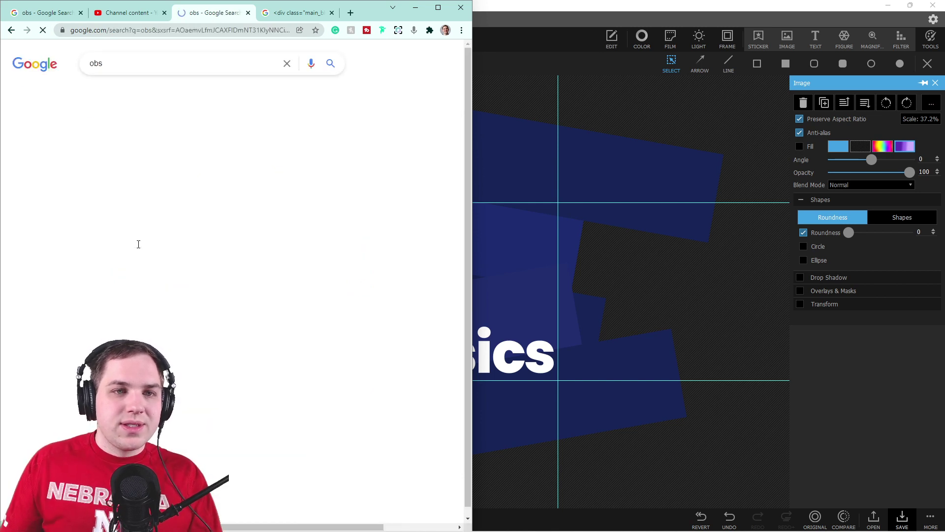
Step: Show the image results for "obs" and filter them to large images
click(102, 94)
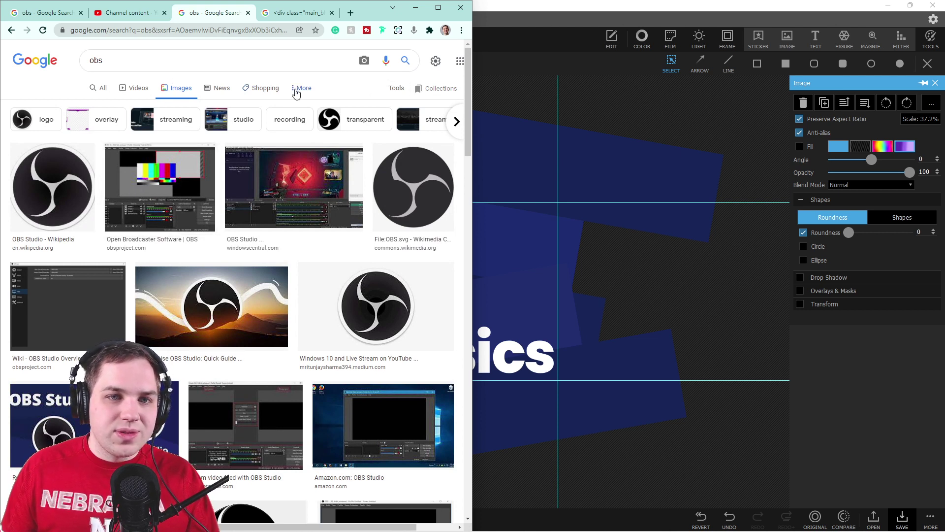
click(306, 92)
click(396, 88)
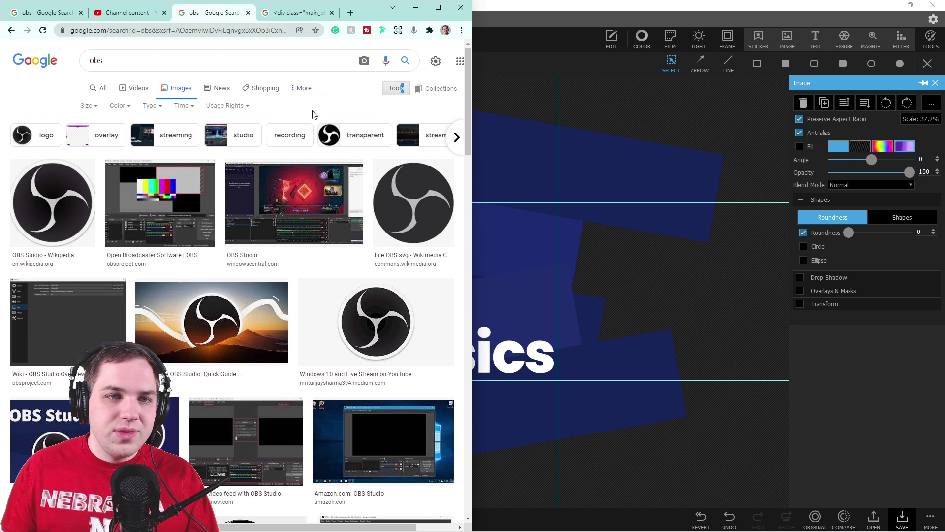
click(95, 108)
click(98, 139)
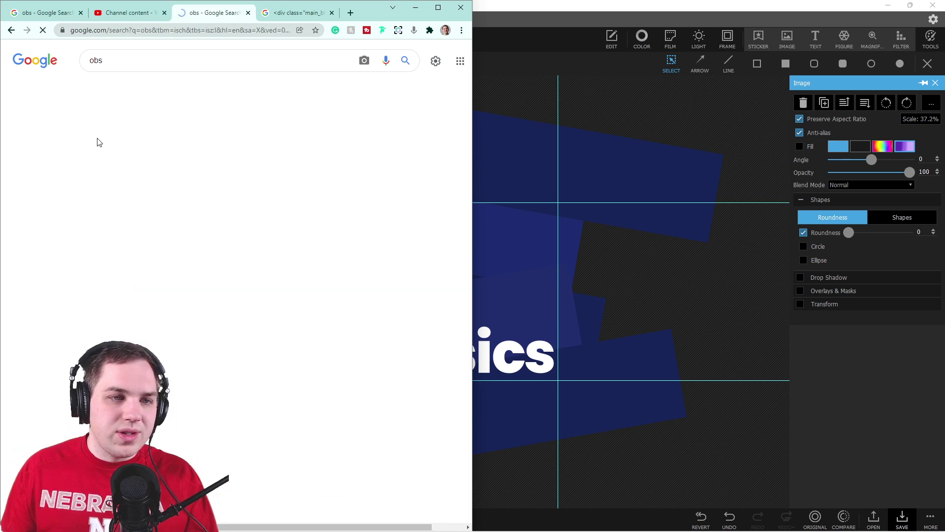
Step: Browse the large "obs" image results and preview several screenshots of the OBS interface
scroll(103, 266, down, 4)
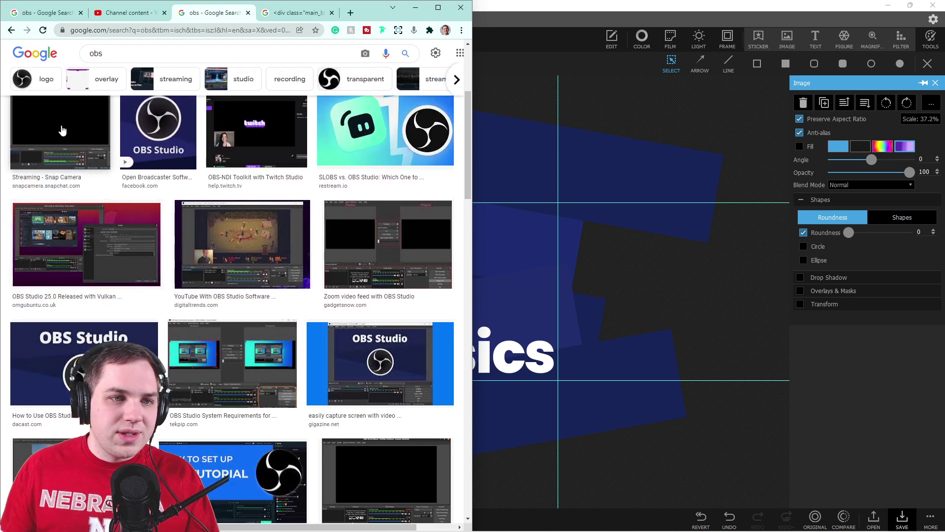
click(62, 130)
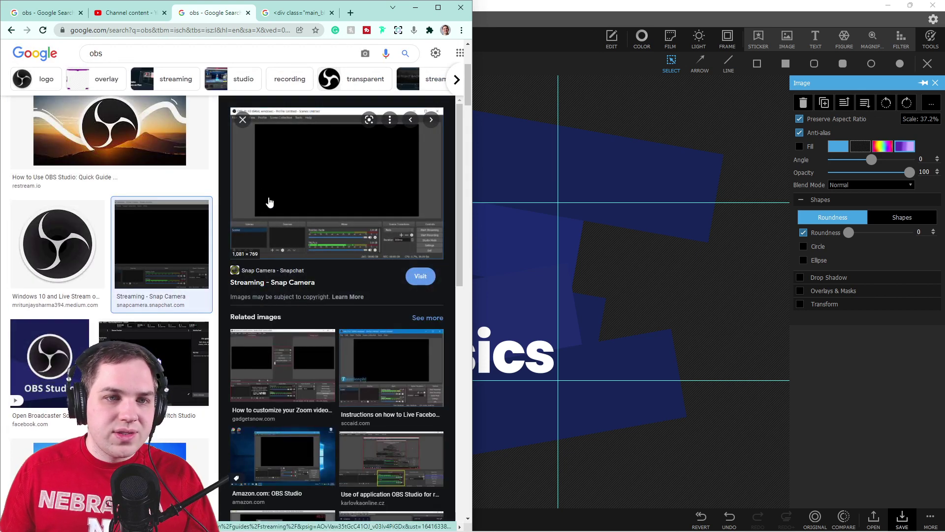
scroll(146, 274, down, 2)
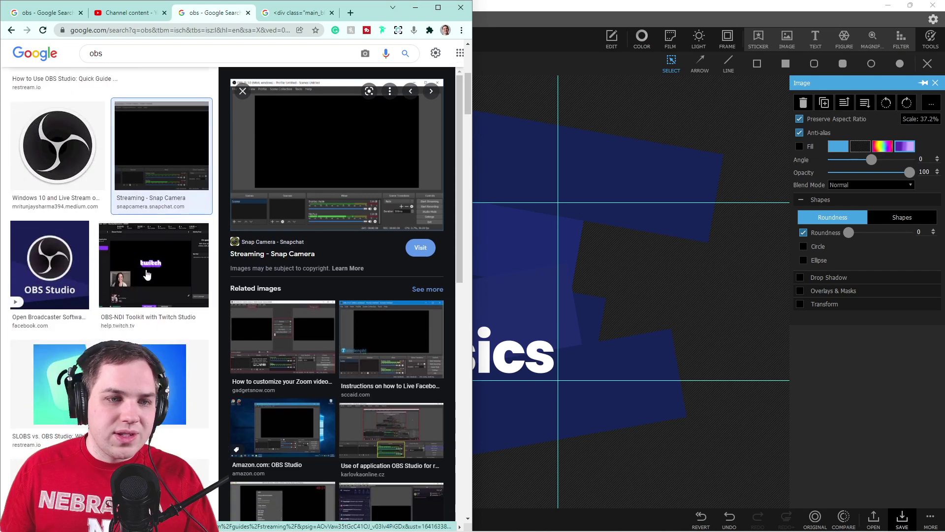
scroll(140, 266, down, 4)
scroll(140, 262, down, 4)
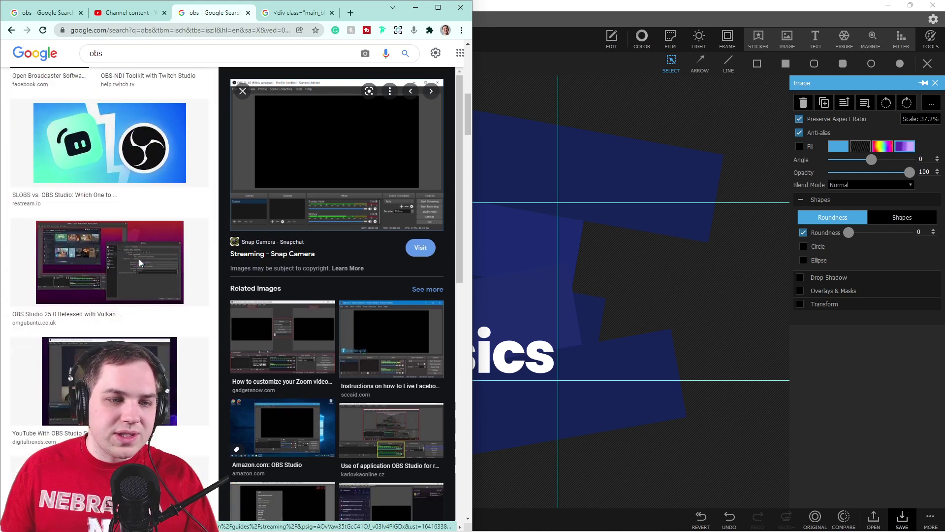
click(118, 220)
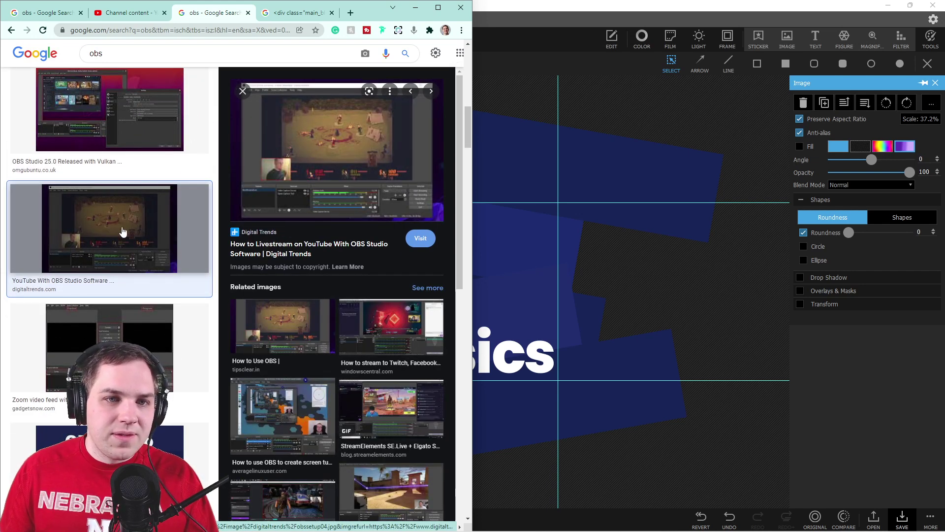
click(101, 328)
scroll(101, 335, down, 6)
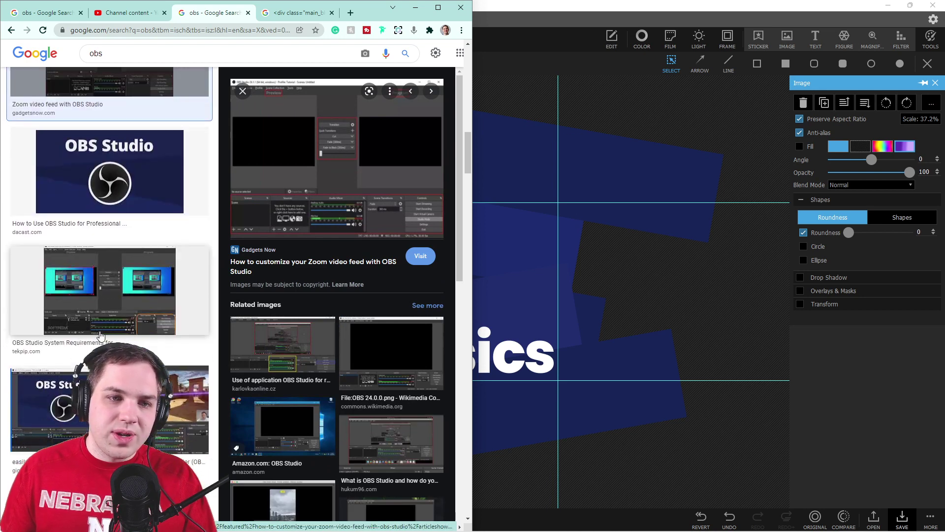
Step: Preview the OBS Studio logo graphics and their related images, and look through the remaining results for usable OBS screenshots
click(107, 178)
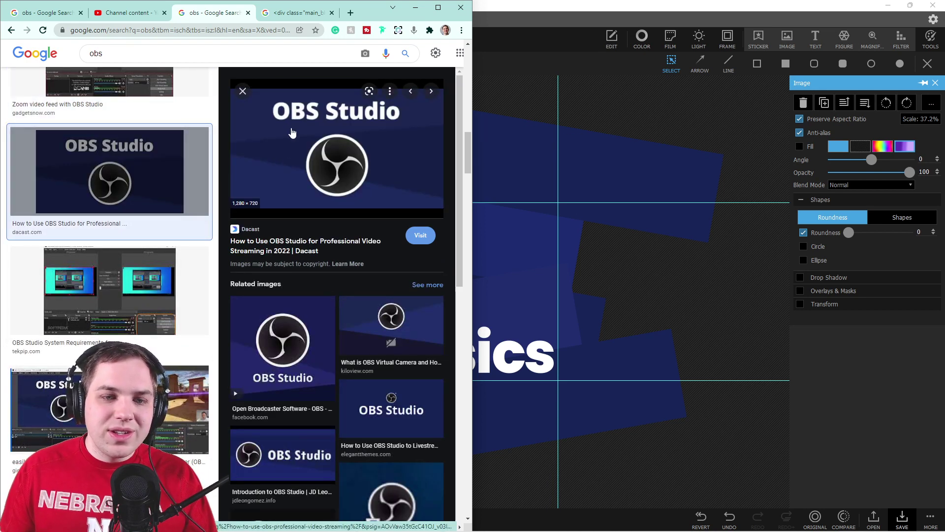
click(303, 356)
scroll(304, 347, down, 4)
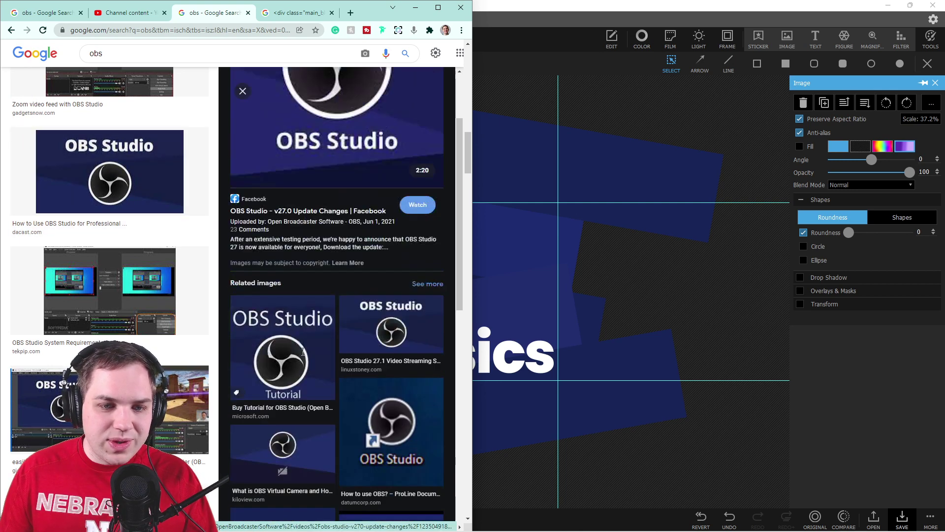
click(302, 343)
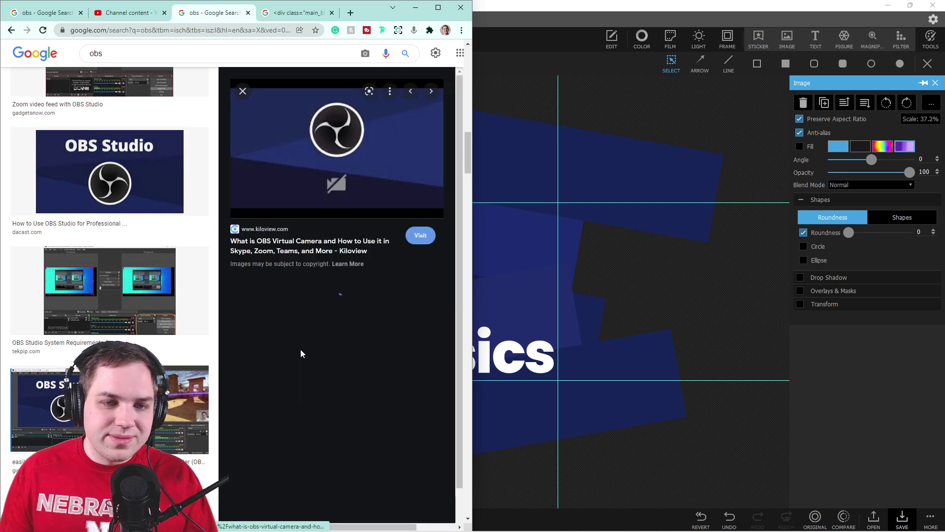
click(241, 94)
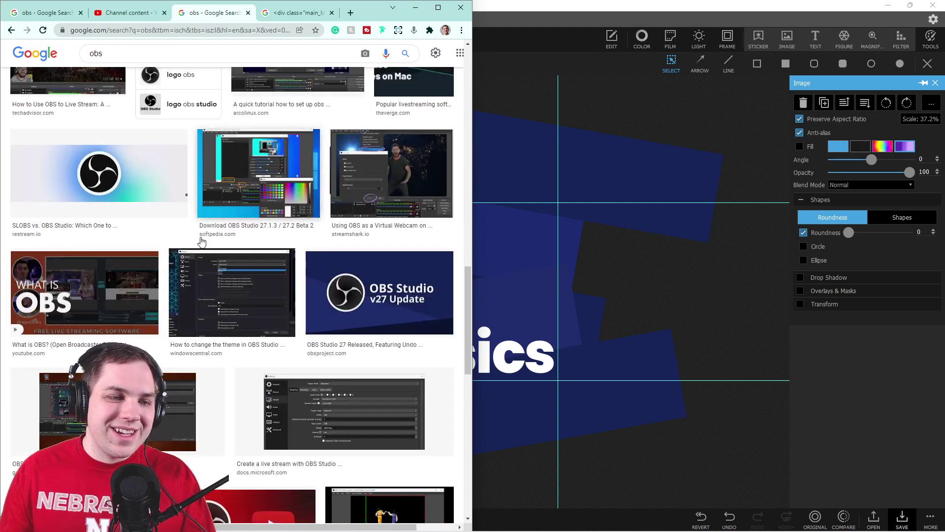
scroll(199, 278, down, 15)
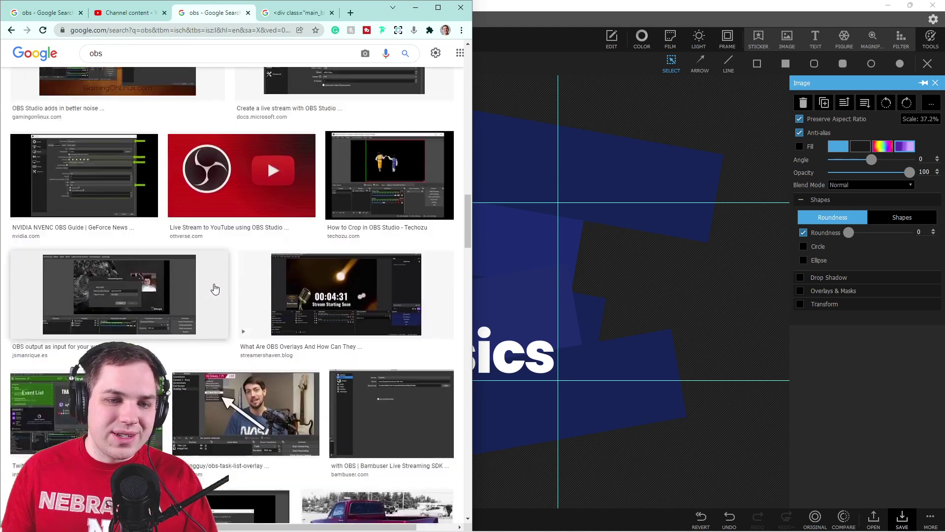
scroll(214, 292, up, 15)
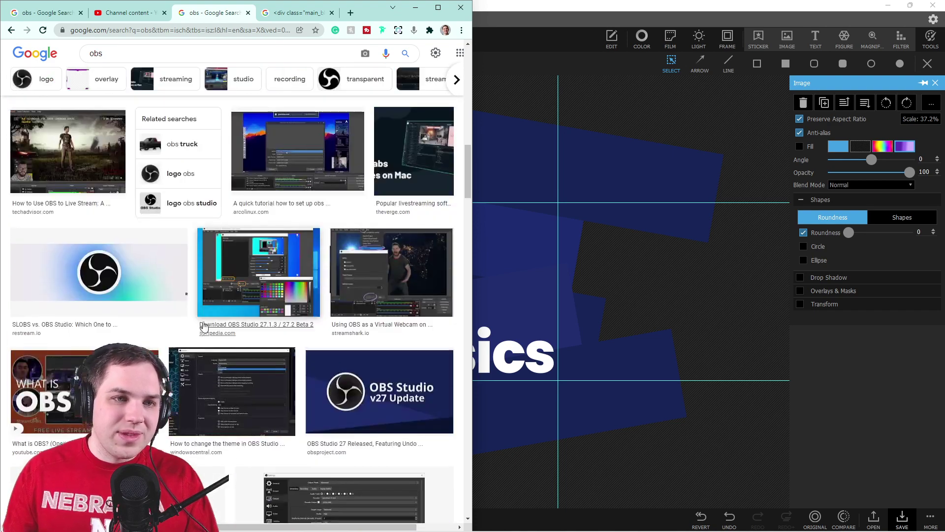
scroll(197, 295, down, 2)
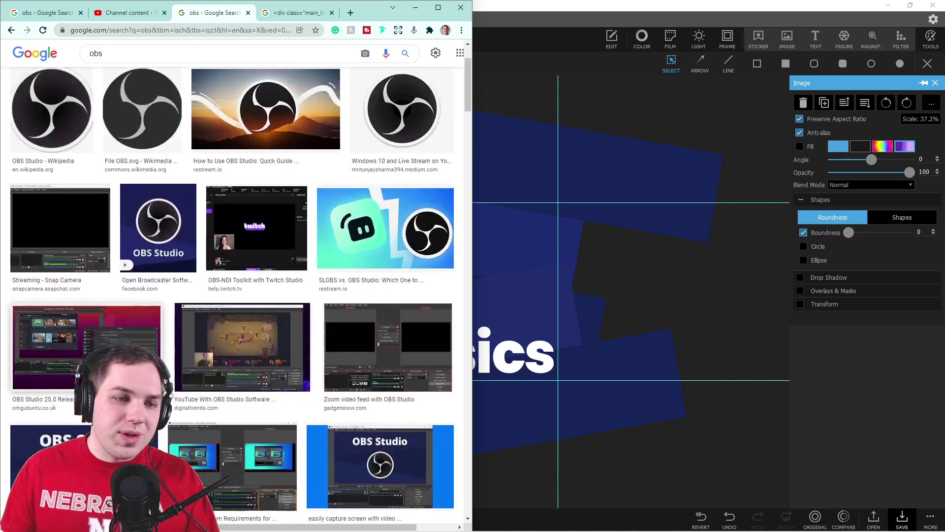
scroll(123, 315, up, 2)
scroll(85, 321, down, 2)
scroll(79, 310, up, 2)
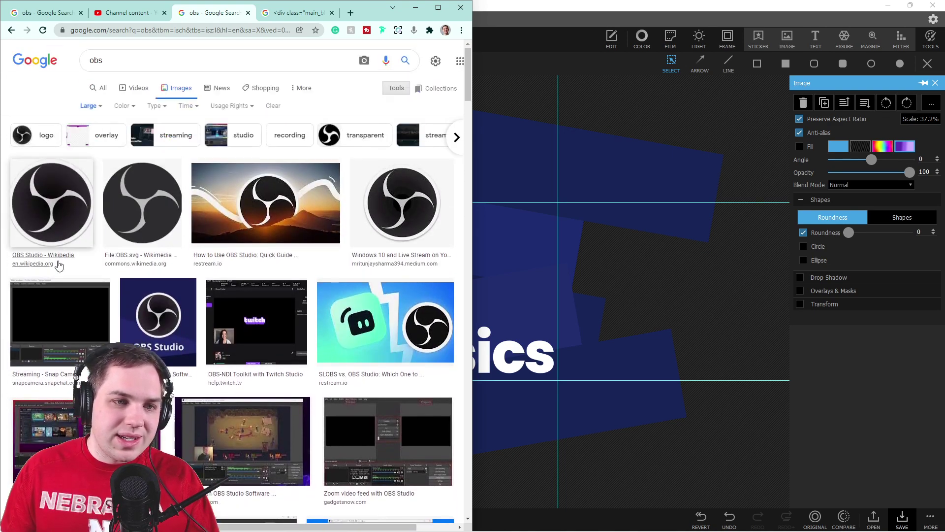
Step: Open the source page of the "Streaming - Snap Camera" image result in a new tab and find its OBS Studio section
click(59, 315)
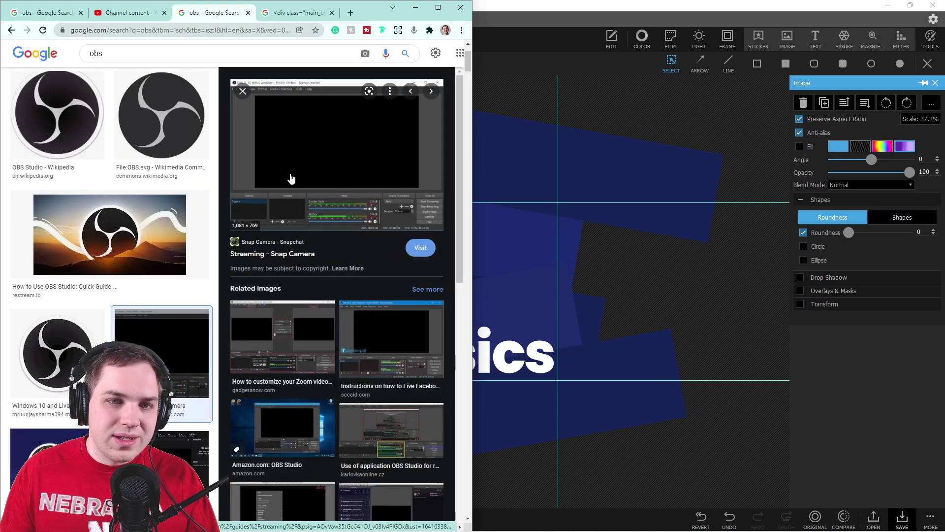
right_click(291, 179)
click(263, 184)
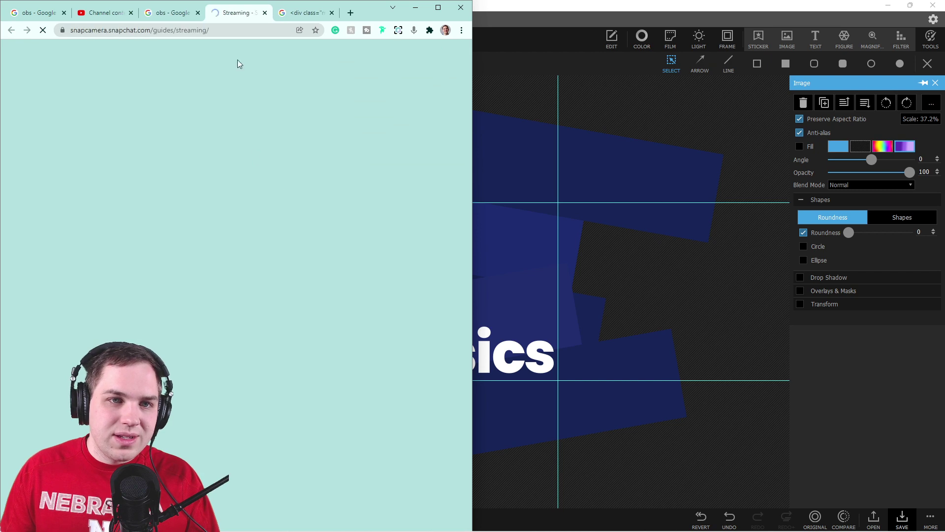
scroll(191, 300, down, 6)
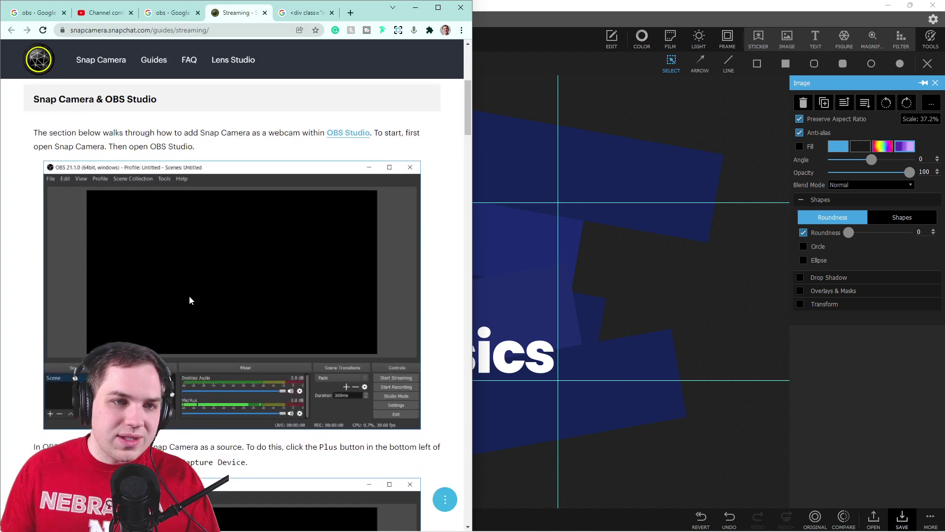
Step: Save the guide's first two OBS screenshots to disk: the empty main window and the one with the source list open
right_click(141, 269)
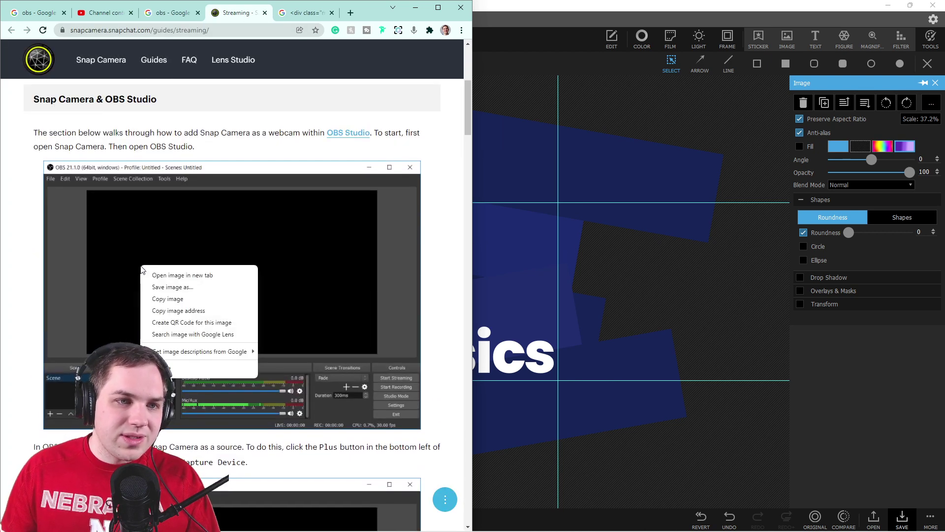
click(193, 296)
click(390, 250)
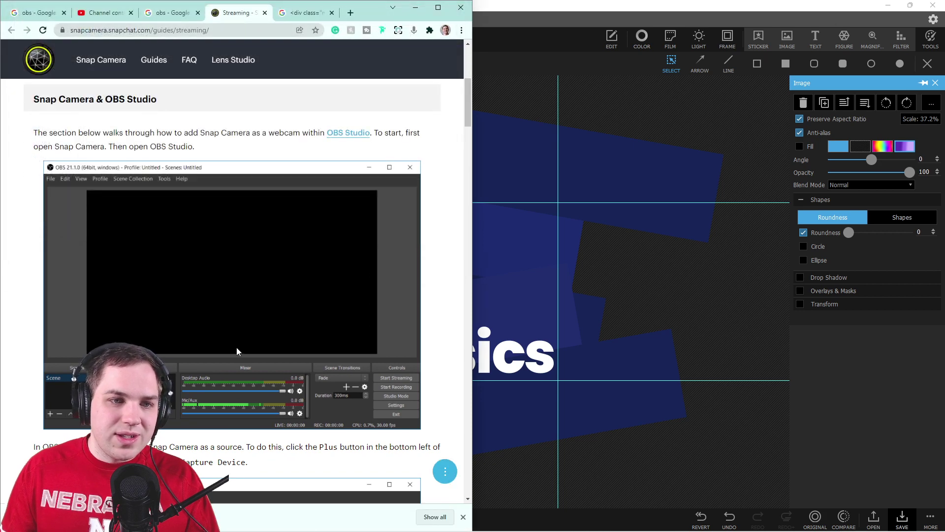
scroll(234, 352, down, 4)
right_click(171, 376)
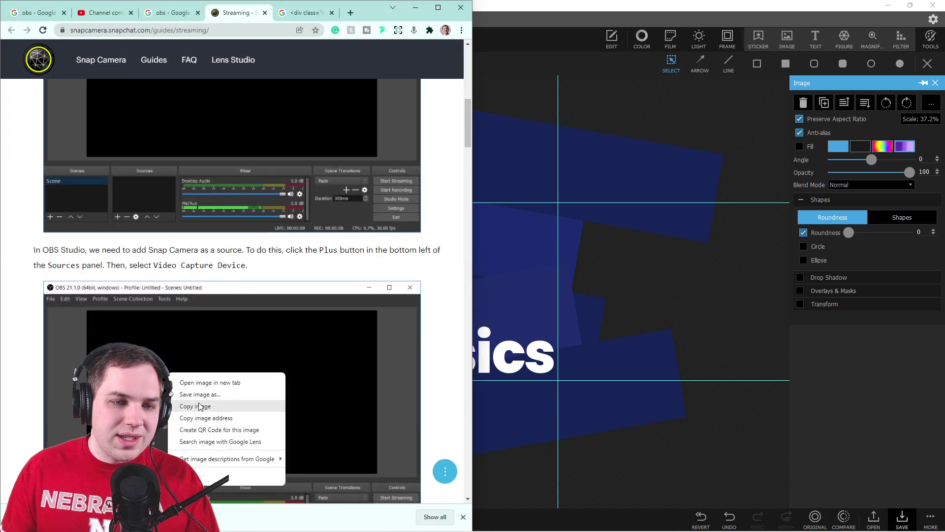
click(231, 394)
click(386, 252)
Step: Save the guide's Create/Select Source dialog image and its "Properties for 'Snap Camera'" dialog image to disk
scroll(275, 399, down, 8)
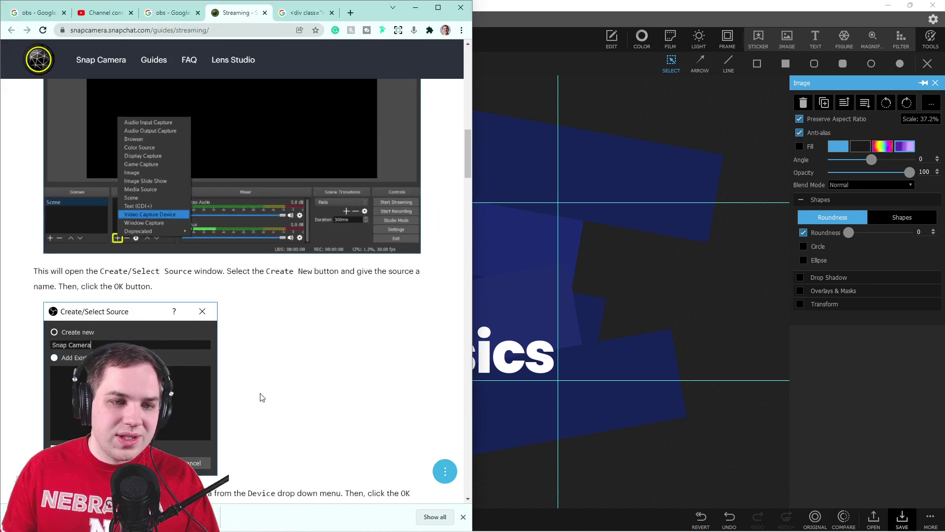
right_click(133, 310)
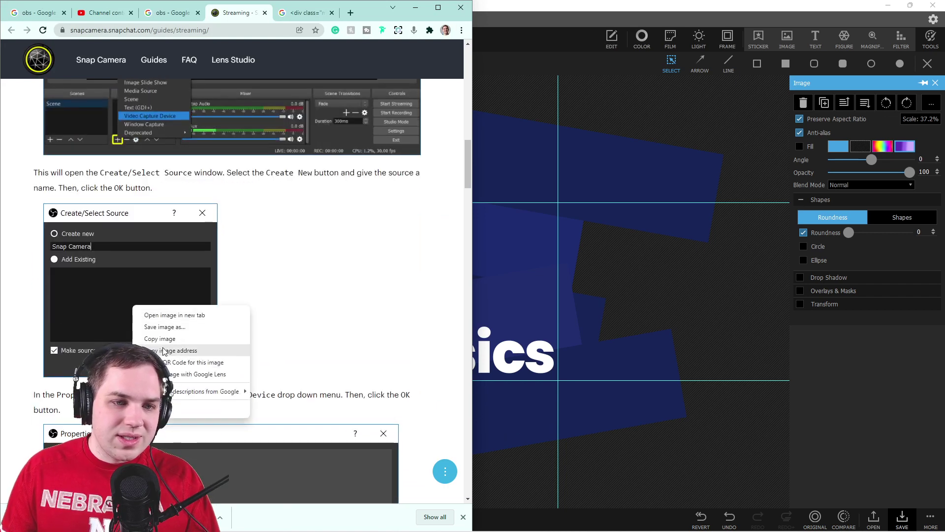
click(191, 326)
click(386, 251)
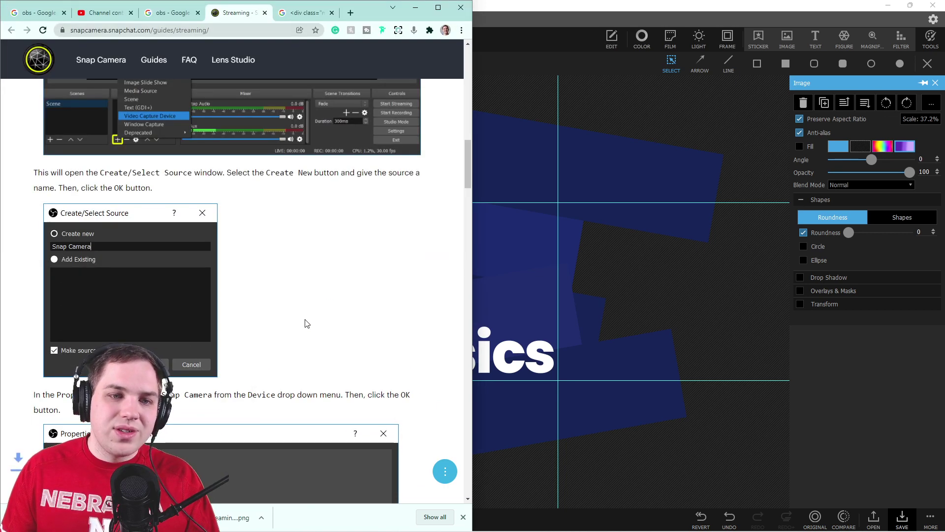
scroll(296, 324, down, 6)
right_click(256, 336)
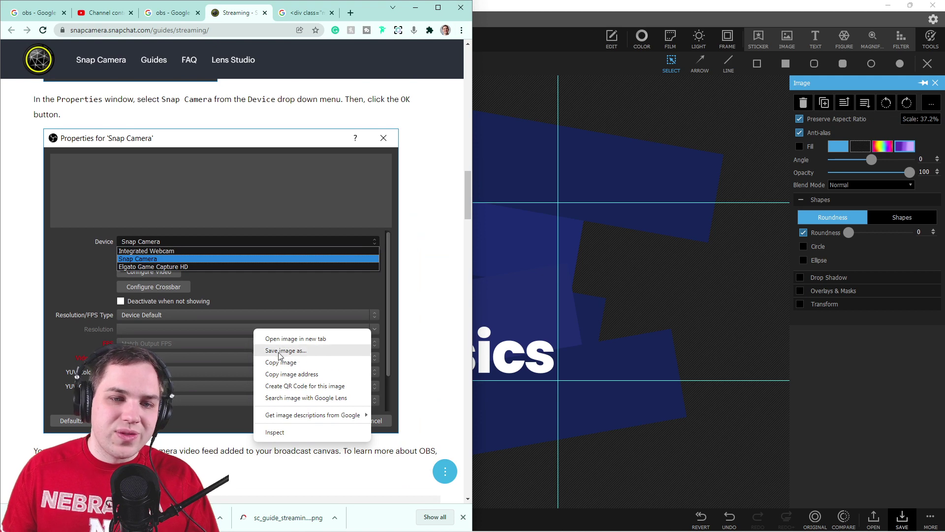
click(270, 350)
click(401, 254)
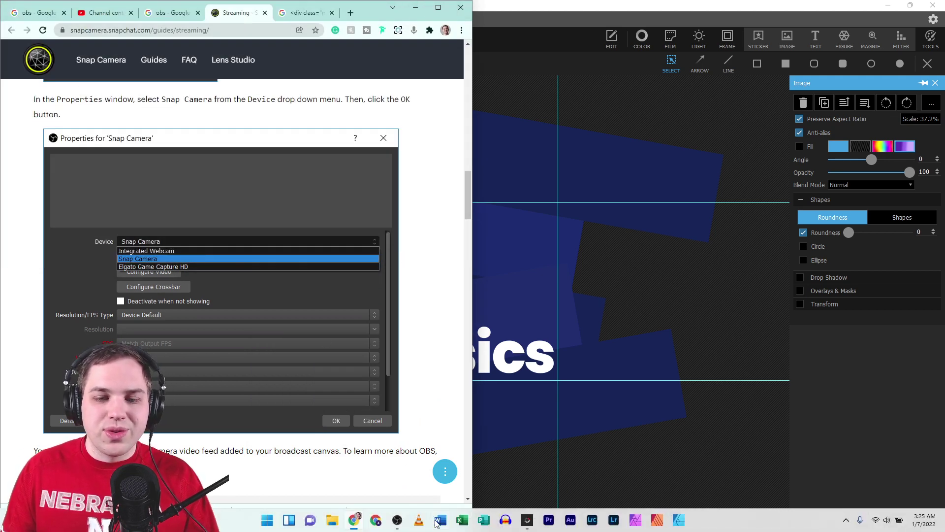
Step: Show Chrome's downloads, insert the four sc_guide_streaming_obs images into the thumbnail, and return to PhotoScape X Pro
click(435, 516)
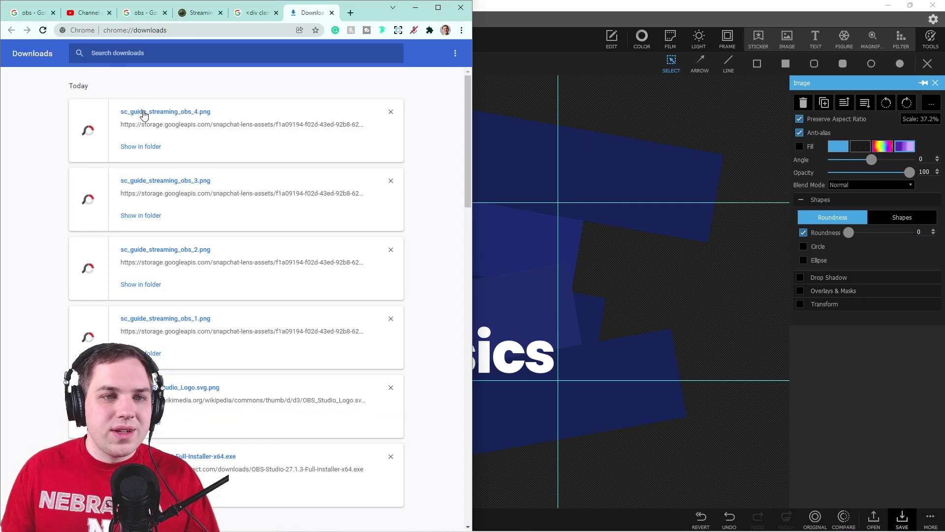
drag(632, 148, 633, 148)
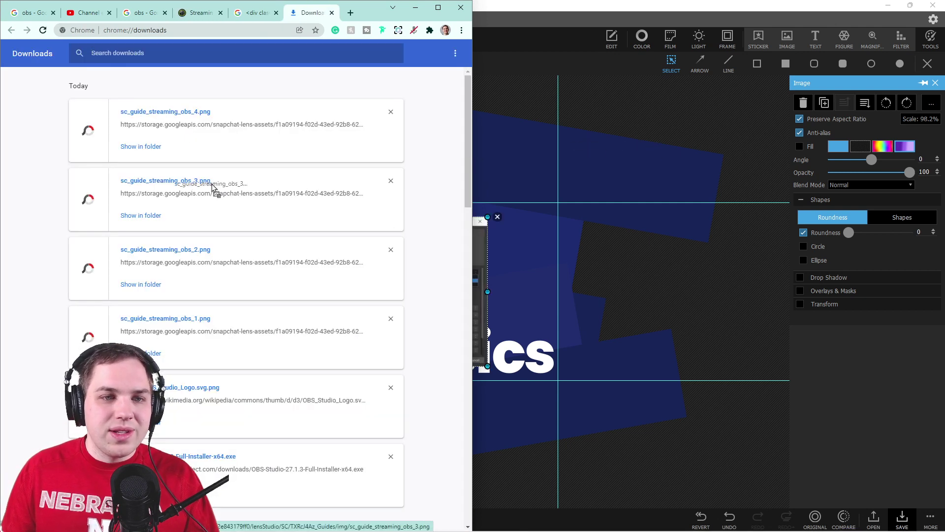
drag(642, 210, 642, 210)
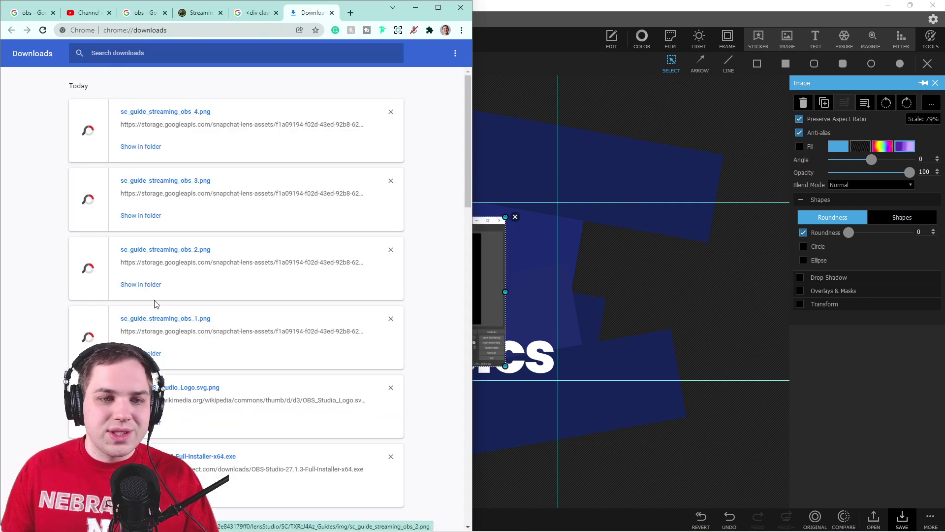
click(415, 7)
Step: Spread the inserted images: source-list window at upper right, Create/Select Source dialog below the title, Properties dialog at lower left, plain OBS window over the logo
drag(386, 276, 614, 166)
drag(400, 295, 506, 435)
click(358, 314)
drag(358, 314, 170, 453)
drag(132, 315, 409, 322)
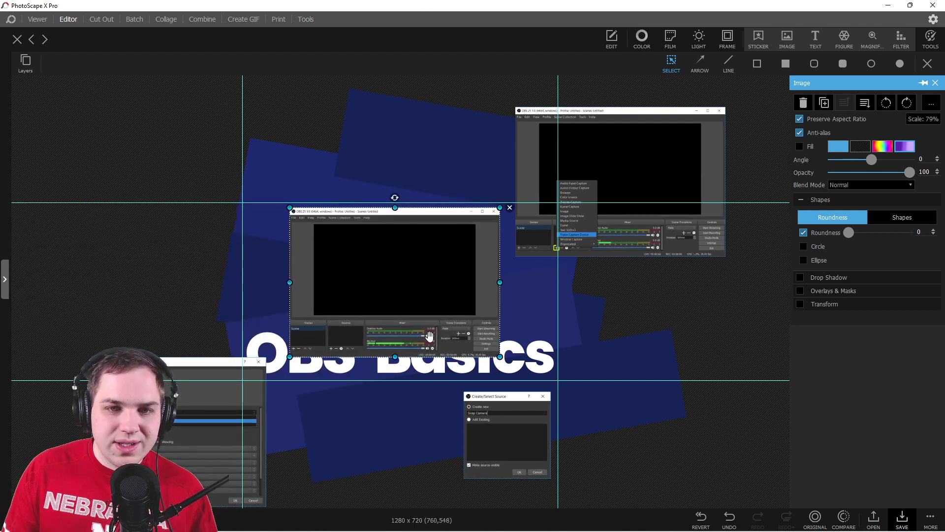
Step: Scale the plain OBS window image to 83.5% and send it backward behind the logo and title
mouse_move(500, 356)
mouse_down()
mouse_move(449, 320)
mouse_move(502, 358)
mouse_move(512, 353)
mouse_move(492, 344)
mouse_up()
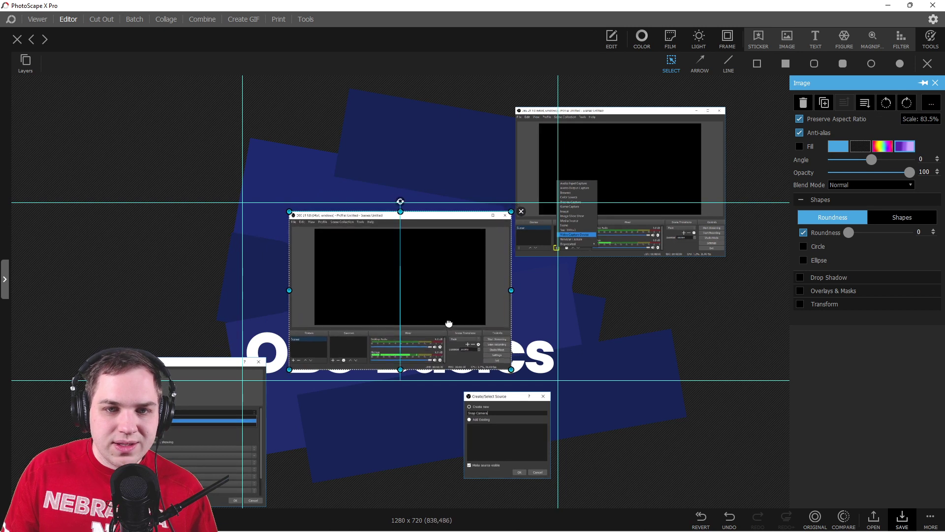
click(865, 105)
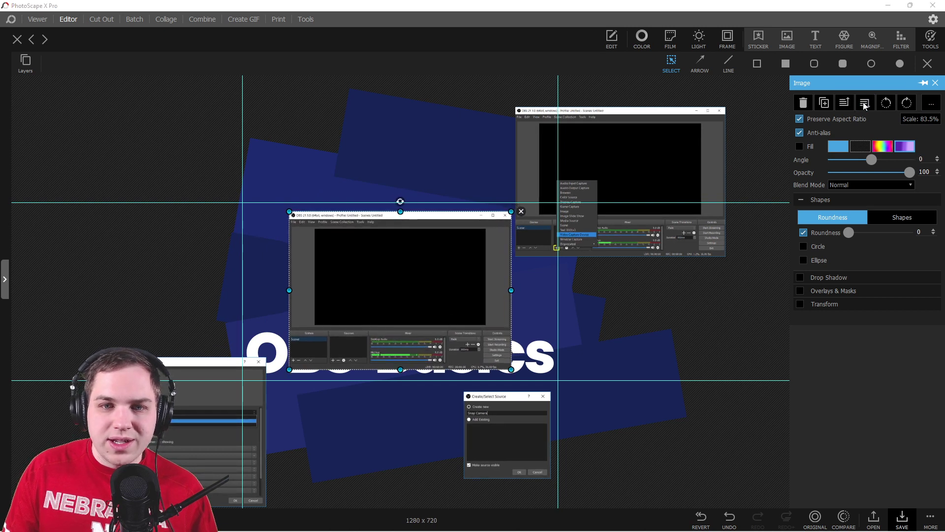
click(865, 106)
click(864, 106)
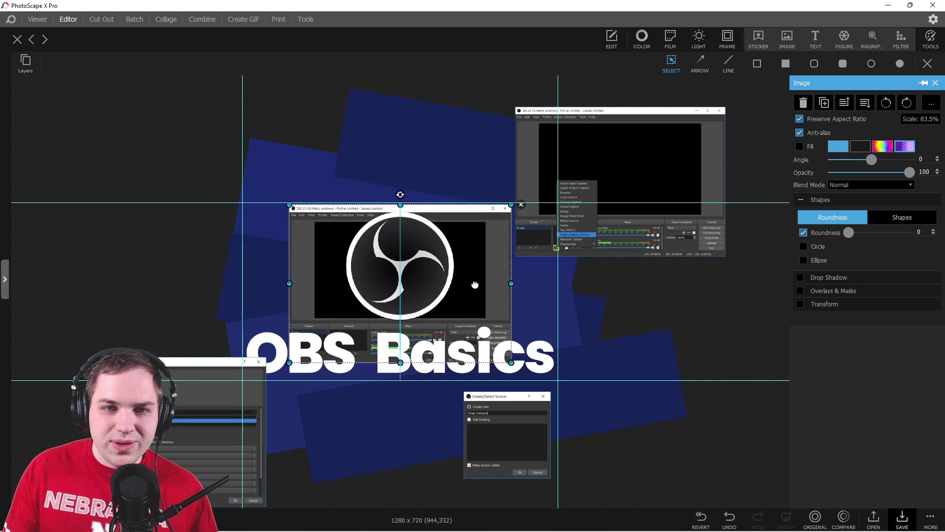
Step: Scale the plain OBS window image to 118.8%, tilt it 15 degrees and place it on the right side of the canvas
drag(472, 282, 241, 254)
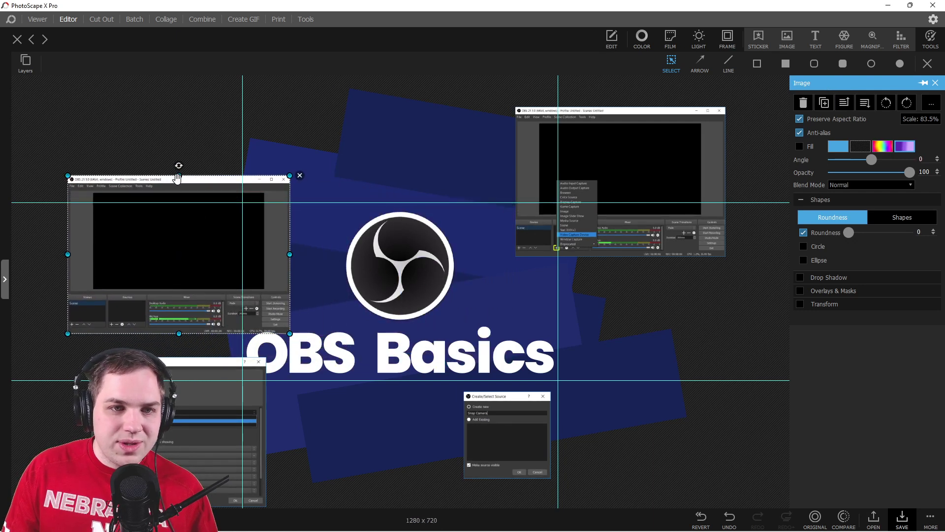
drag(68, 175, 148, 170)
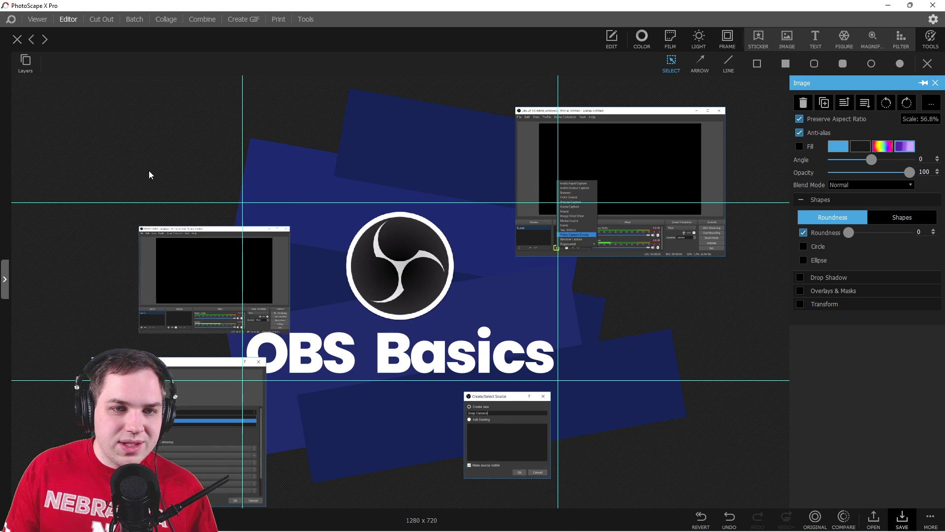
drag(199, 231, 187, 208)
drag(244, 289, 424, 343)
drag(310, 309, 677, 280)
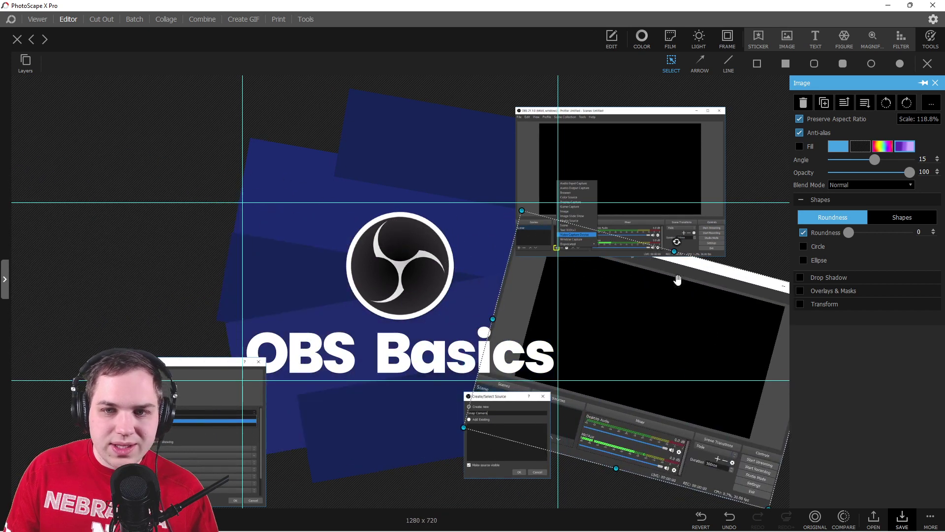
Step: Rotate the large OBS window image counterclockwise so it slopes upward, move it to the canvas's upper-right edge and deselect it
drag(677, 242, 577, 240)
drag(628, 325, 672, 221)
click(688, 465)
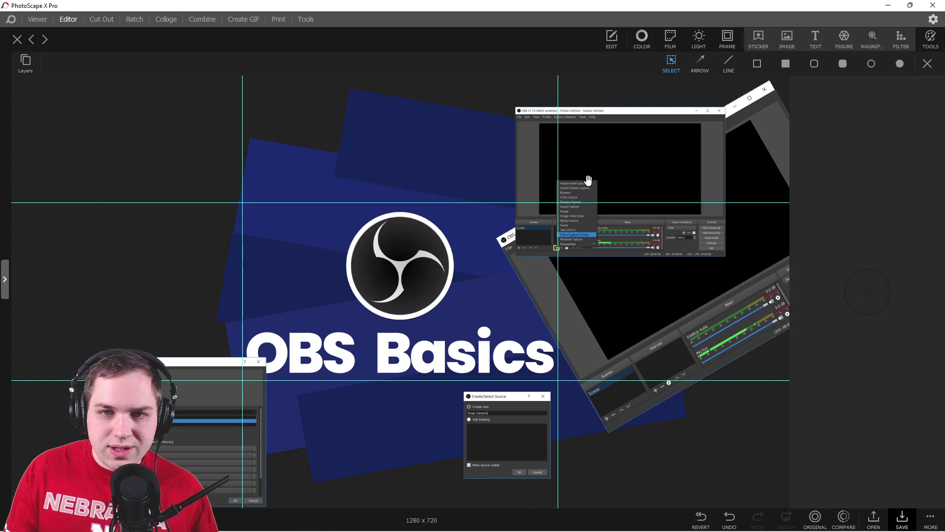